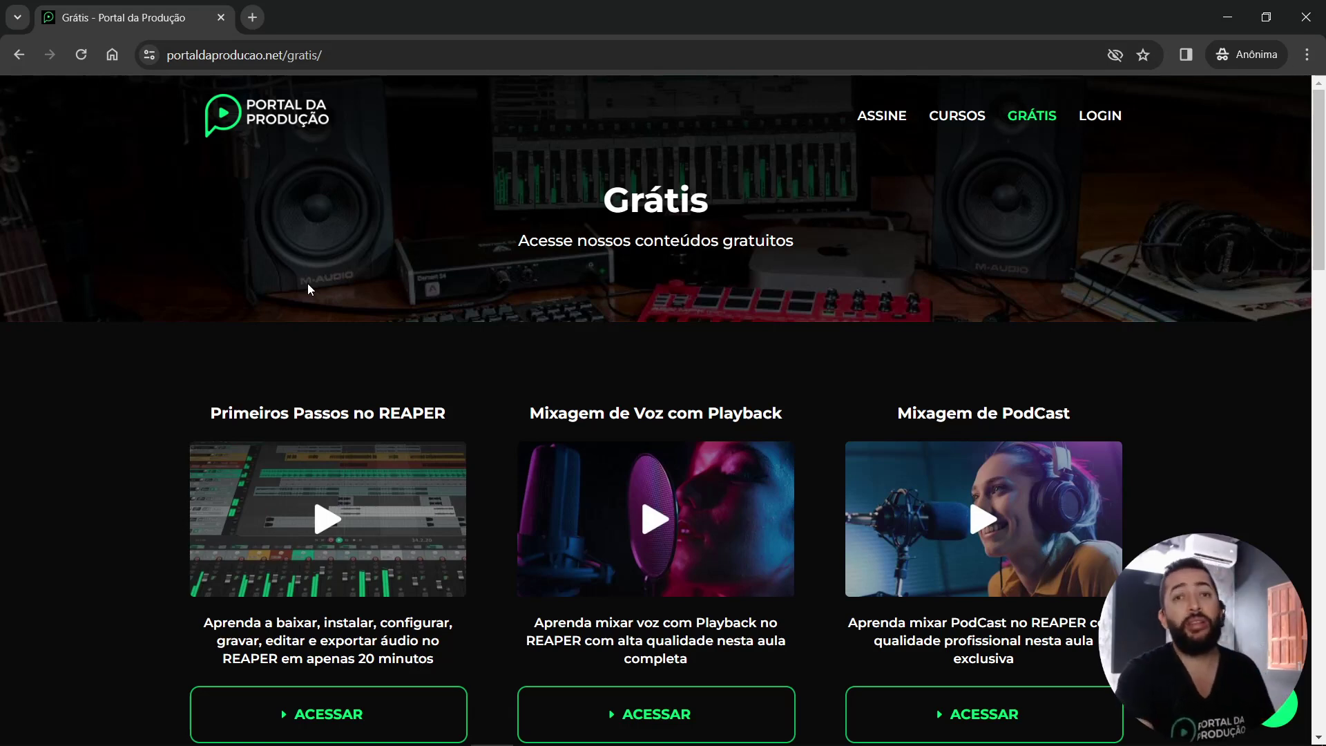
# Look through the courses, workshops and downloads offered on the Grátis page.
pyautogui.scroll(-1, 349, 284)
pyautogui.scroll(-5, 566, 331)
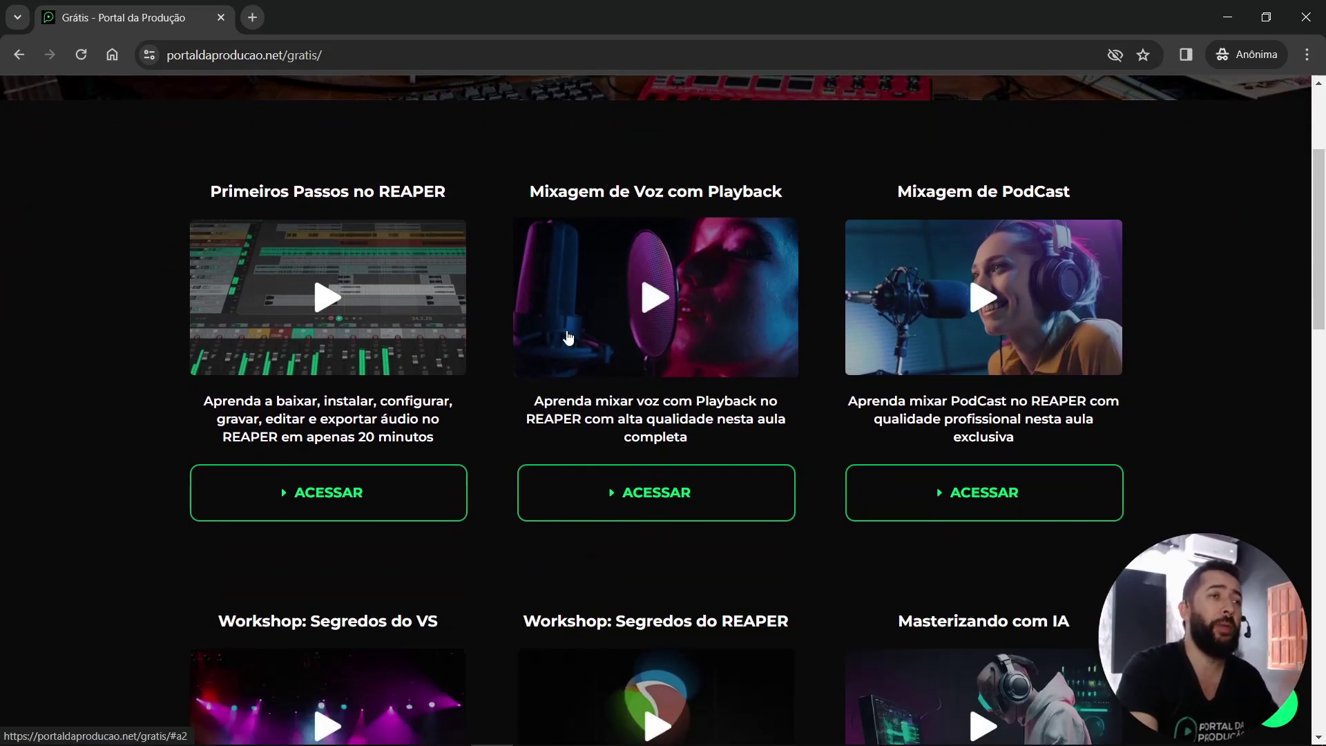
pyautogui.scroll(-1, 1001, 207)
pyautogui.scroll(-5, 934, 560)
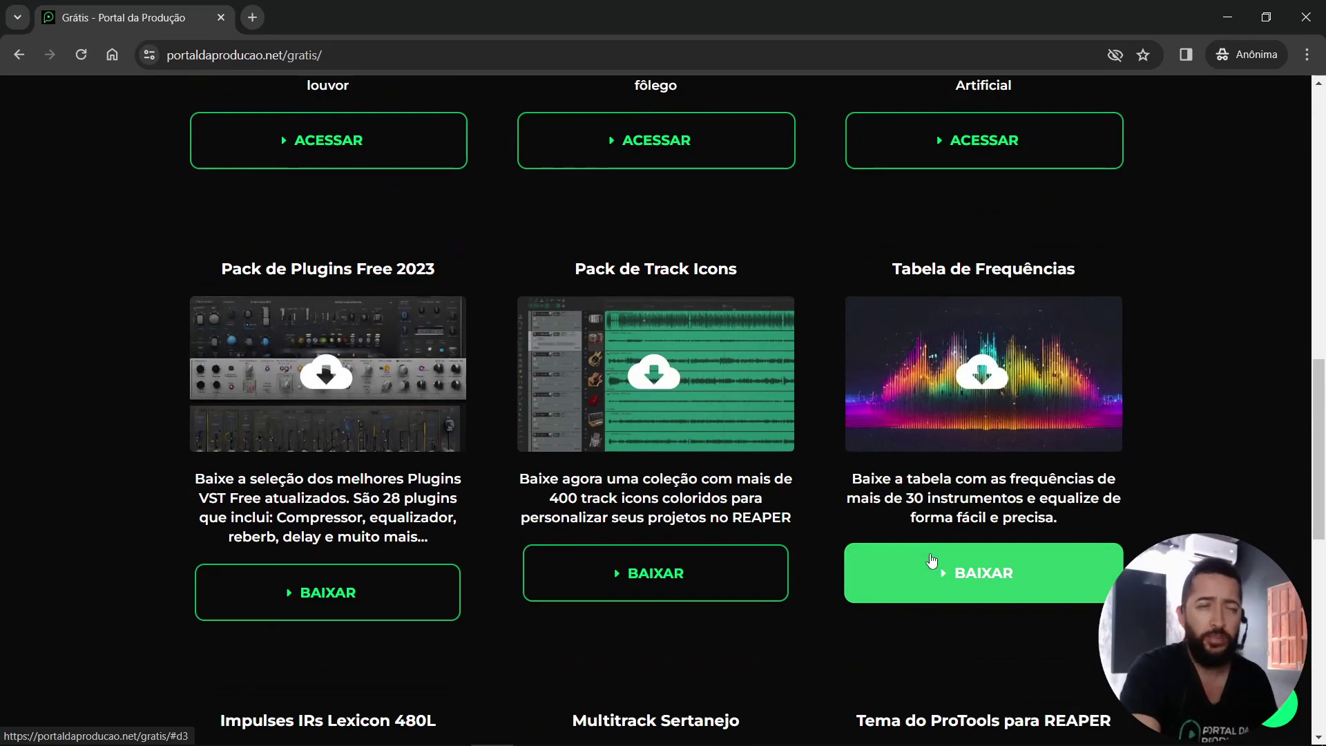
pyautogui.scroll(-4, 932, 560)
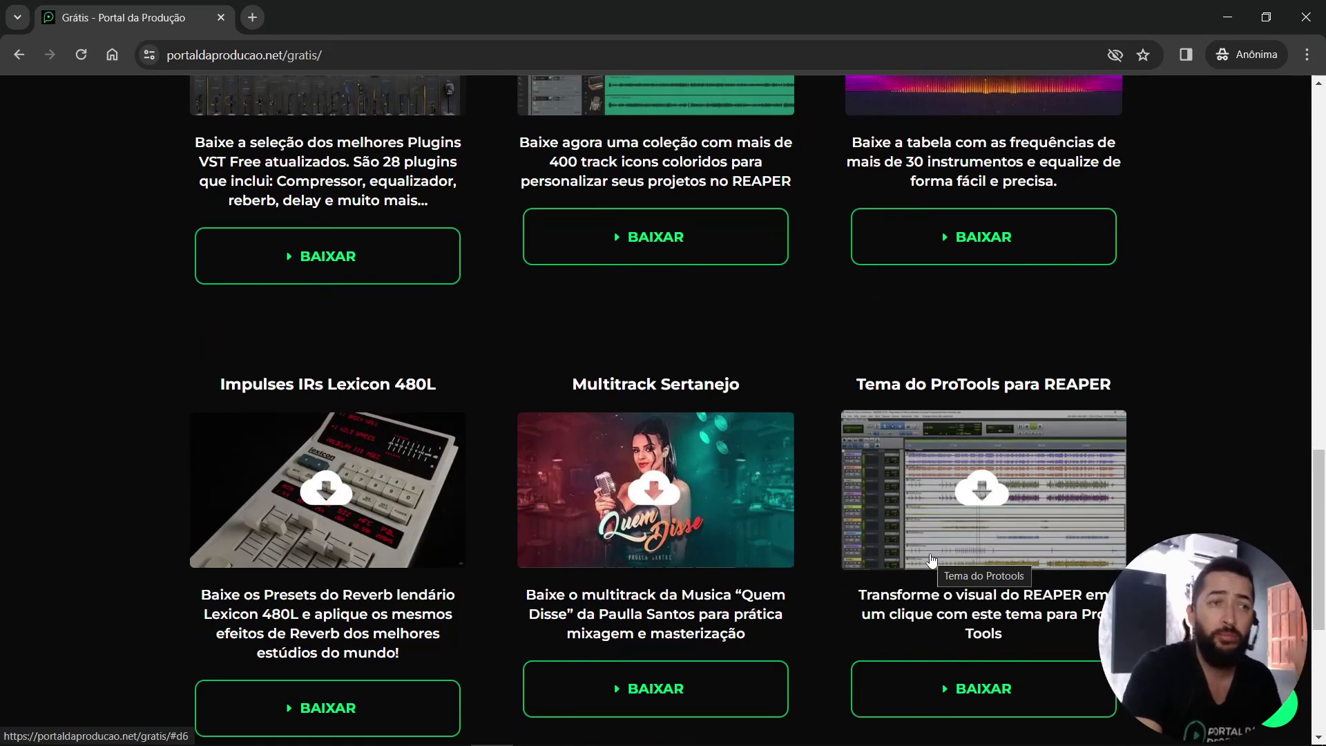
pyautogui.scroll(-1, 931, 560)
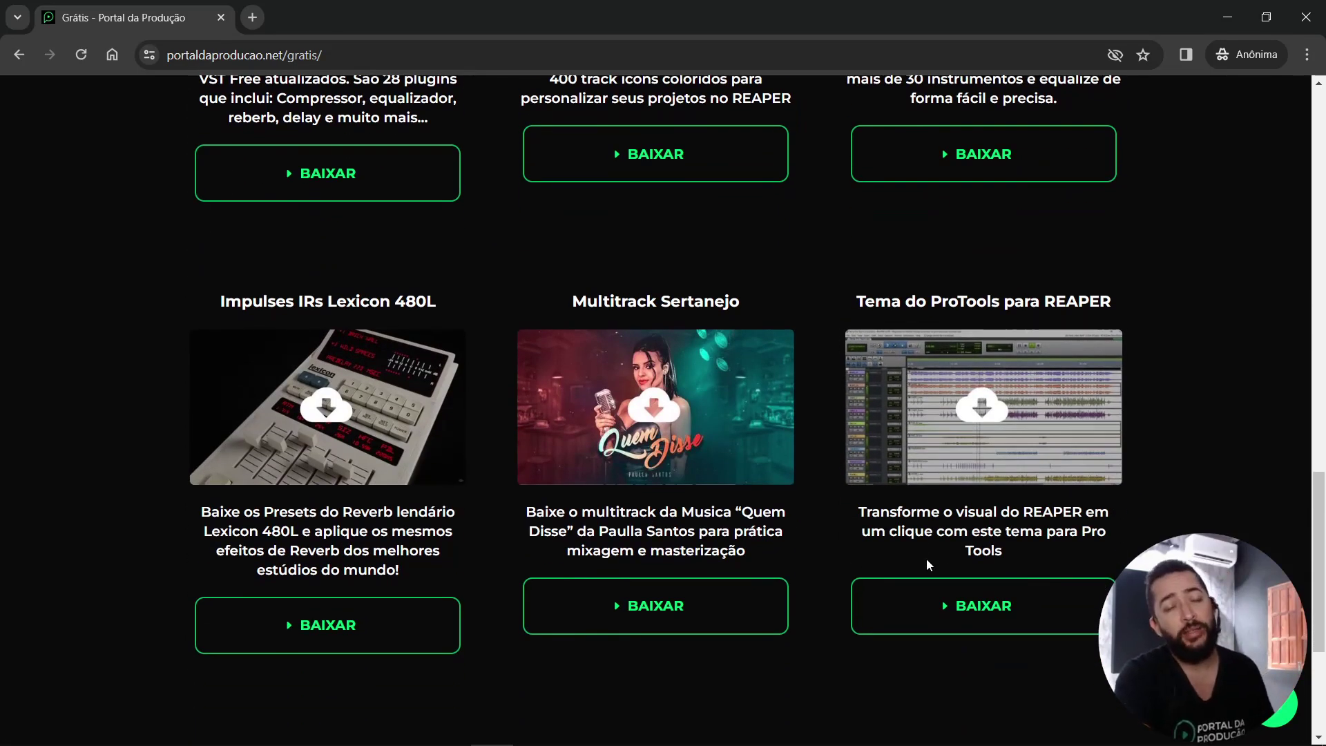
pyautogui.scroll(-1, 927, 560)
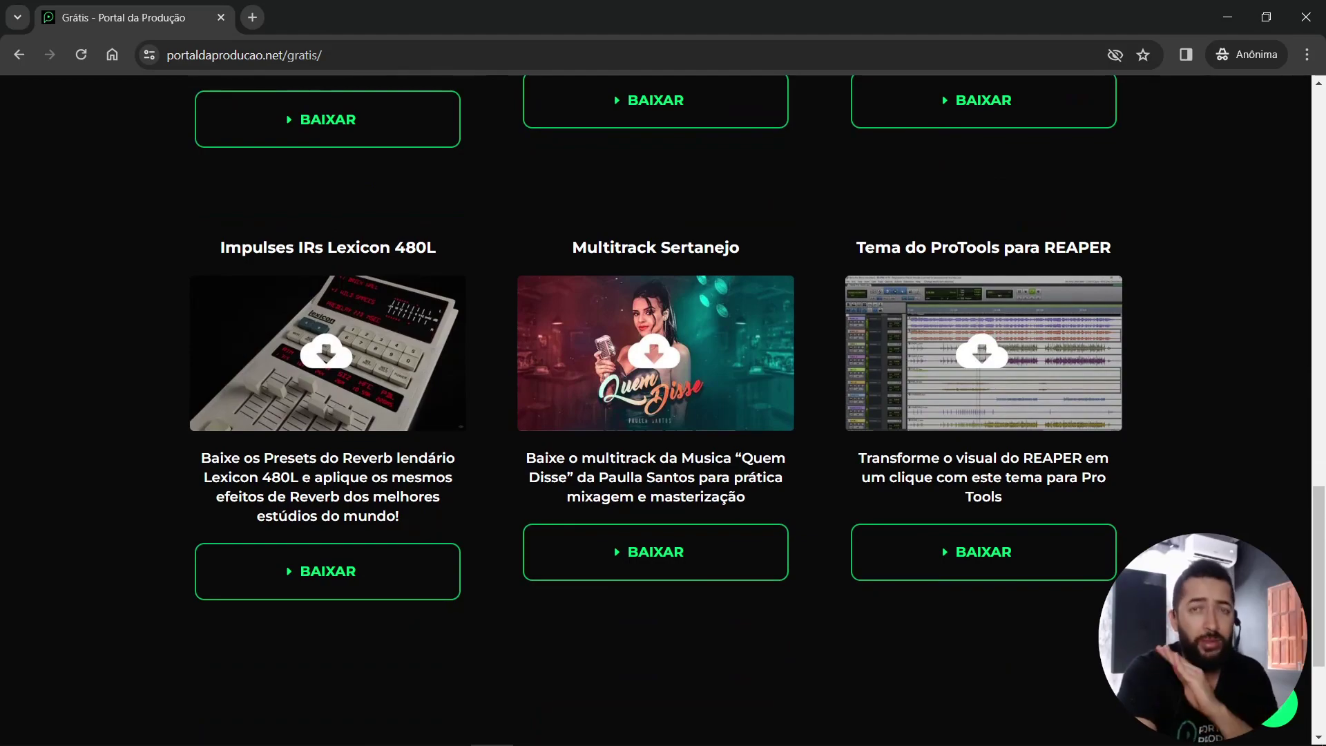
pyautogui.scroll(12, 663, 414)
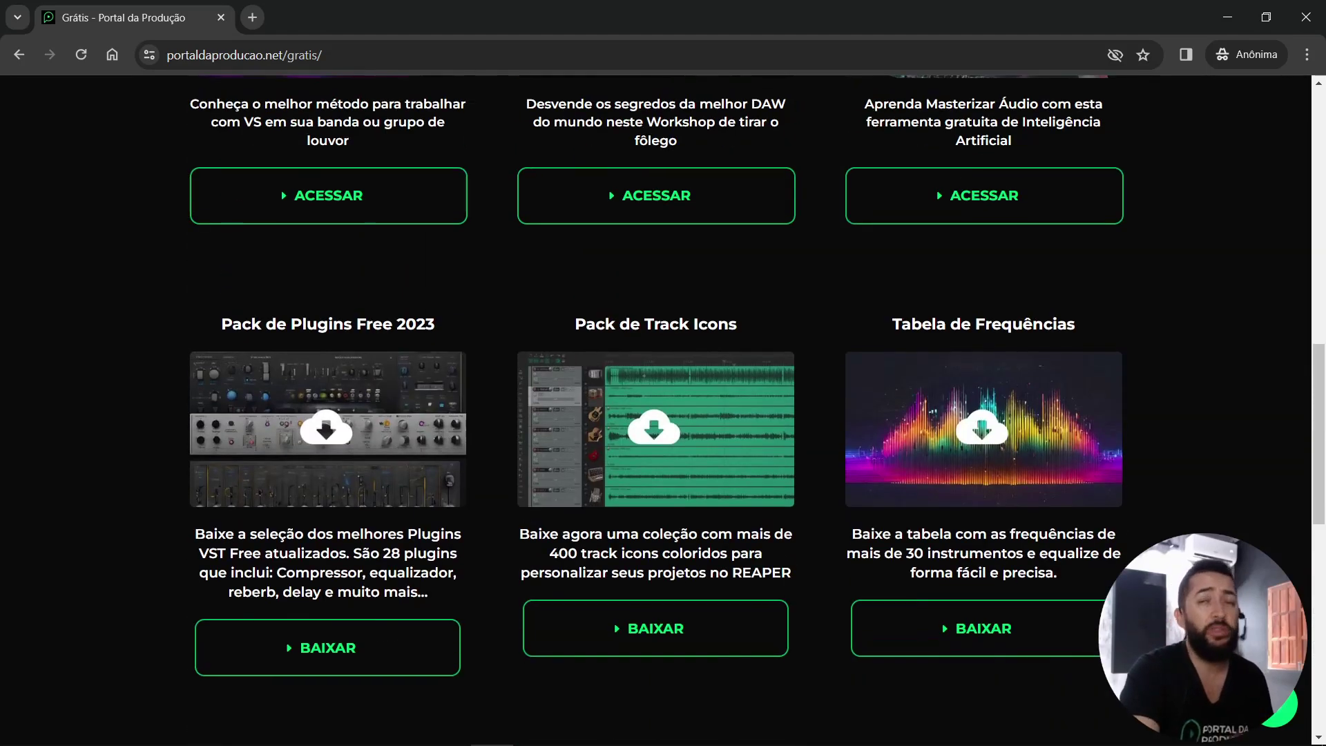
pyautogui.scroll(6, 664, 415)
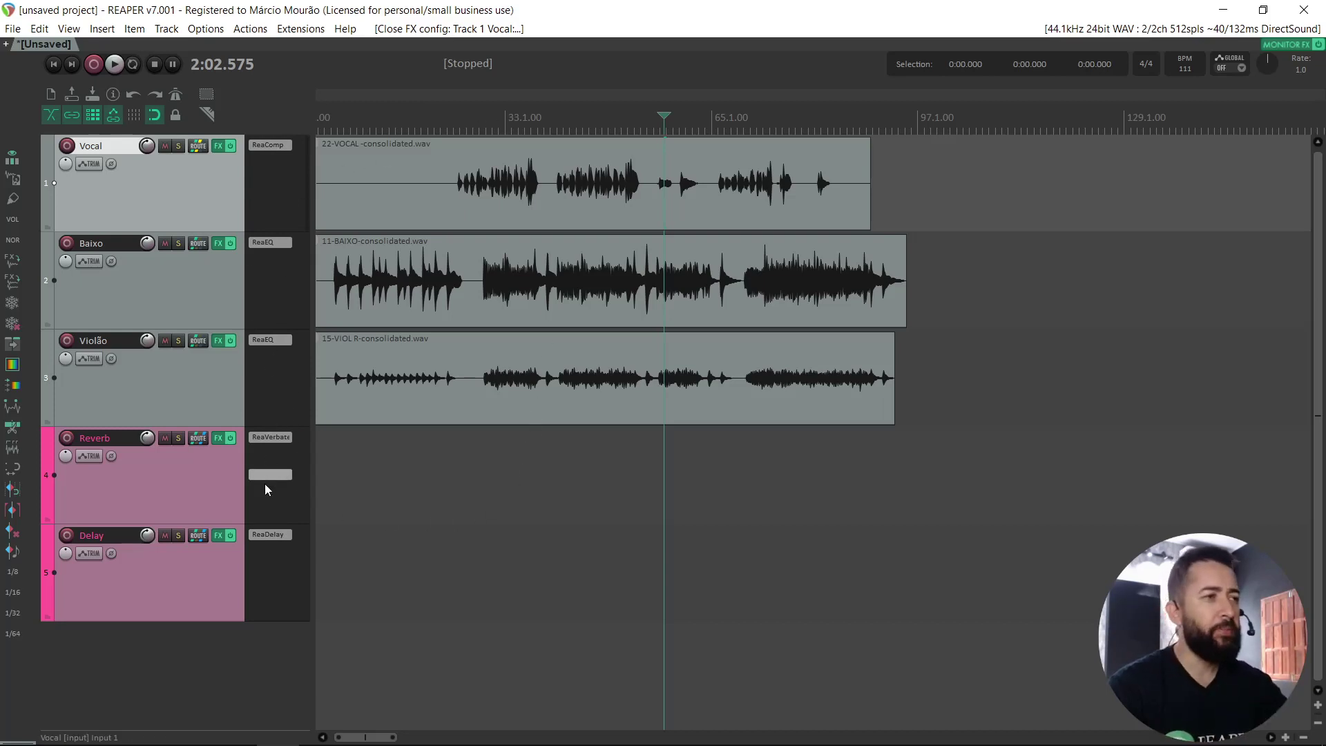
# Bring up the plug-in browser for the Vocal and Baixo tracks and the Violão track's ReaEQ, closing each without changes.
pyautogui.doubleClick(281, 160)
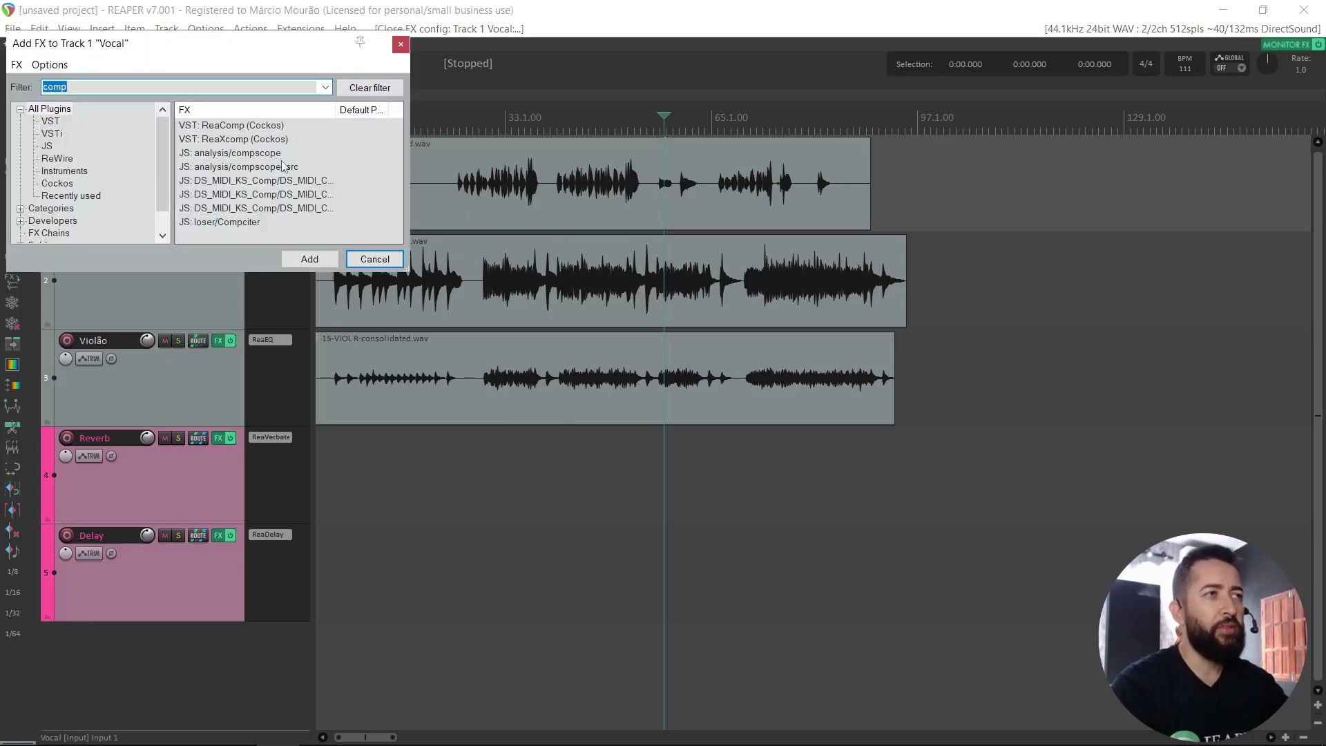
pyautogui.click(400, 45)
pyautogui.doubleClick(281, 259)
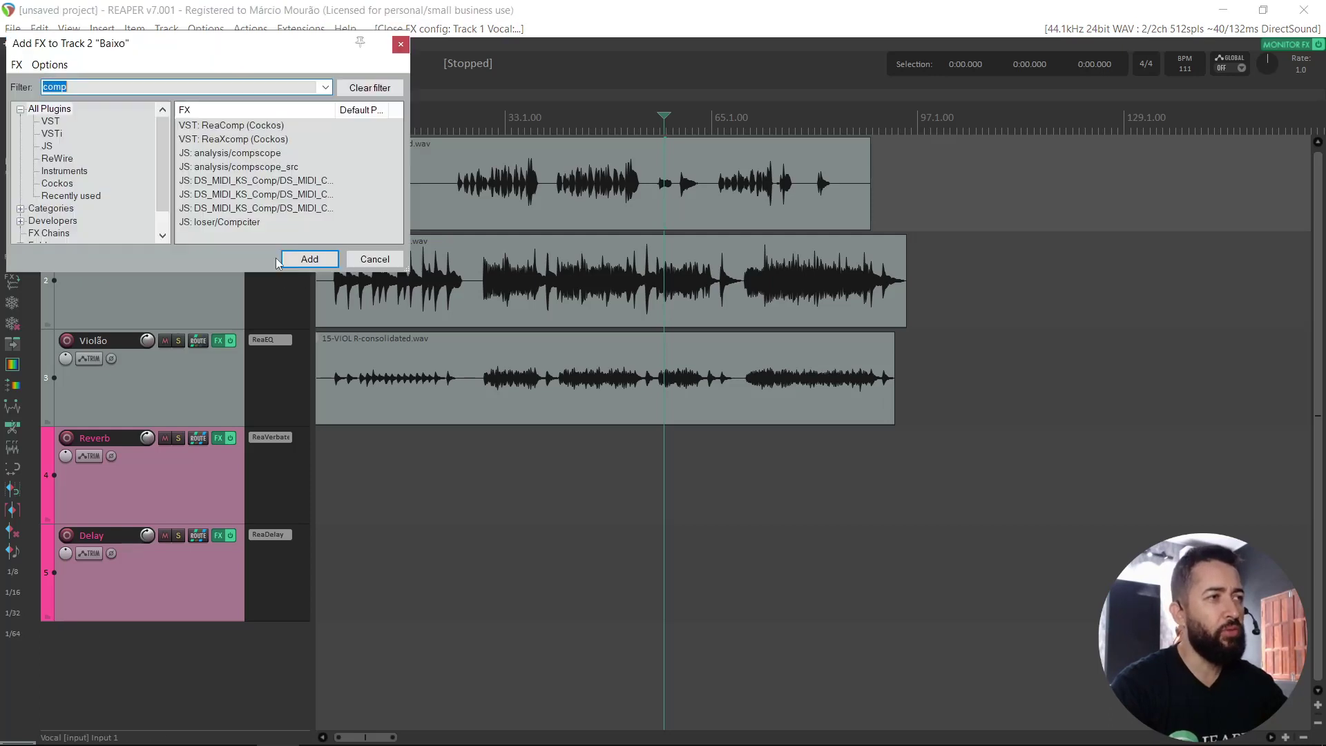
pyautogui.click(398, 47)
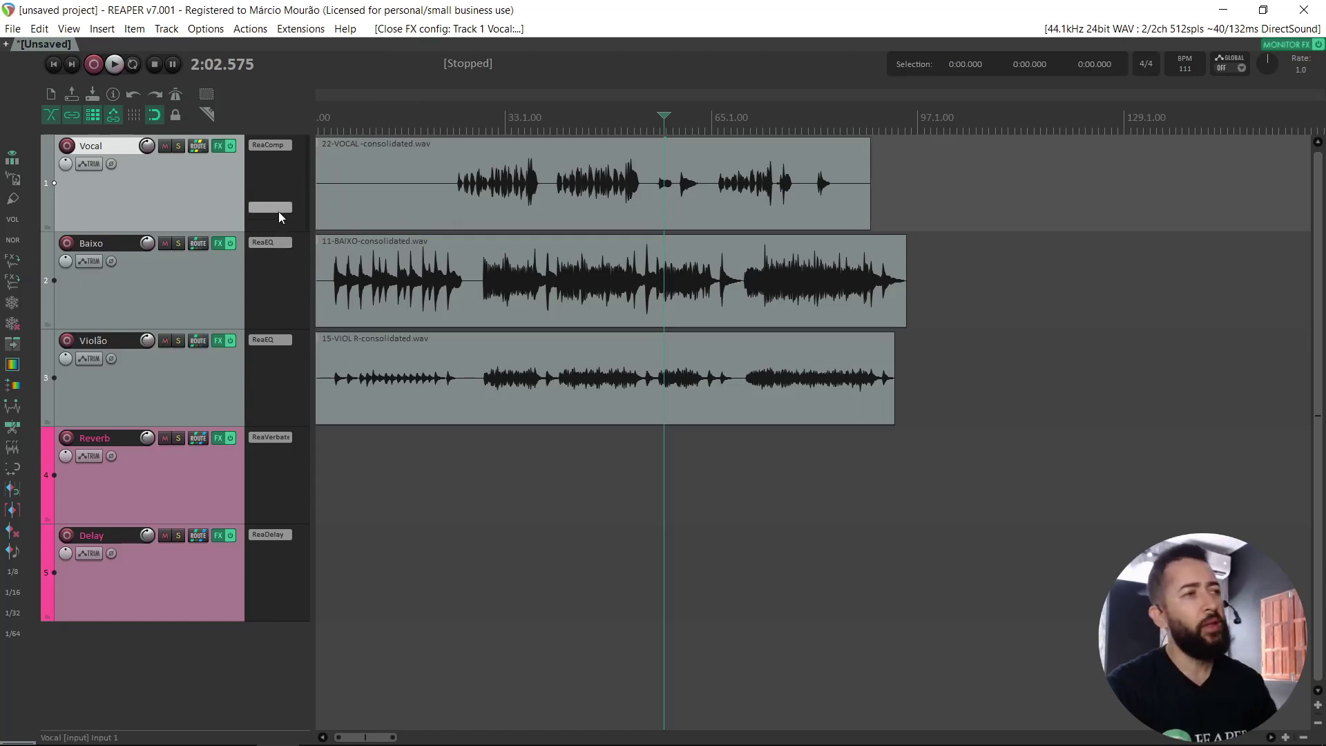
pyautogui.click(270, 339)
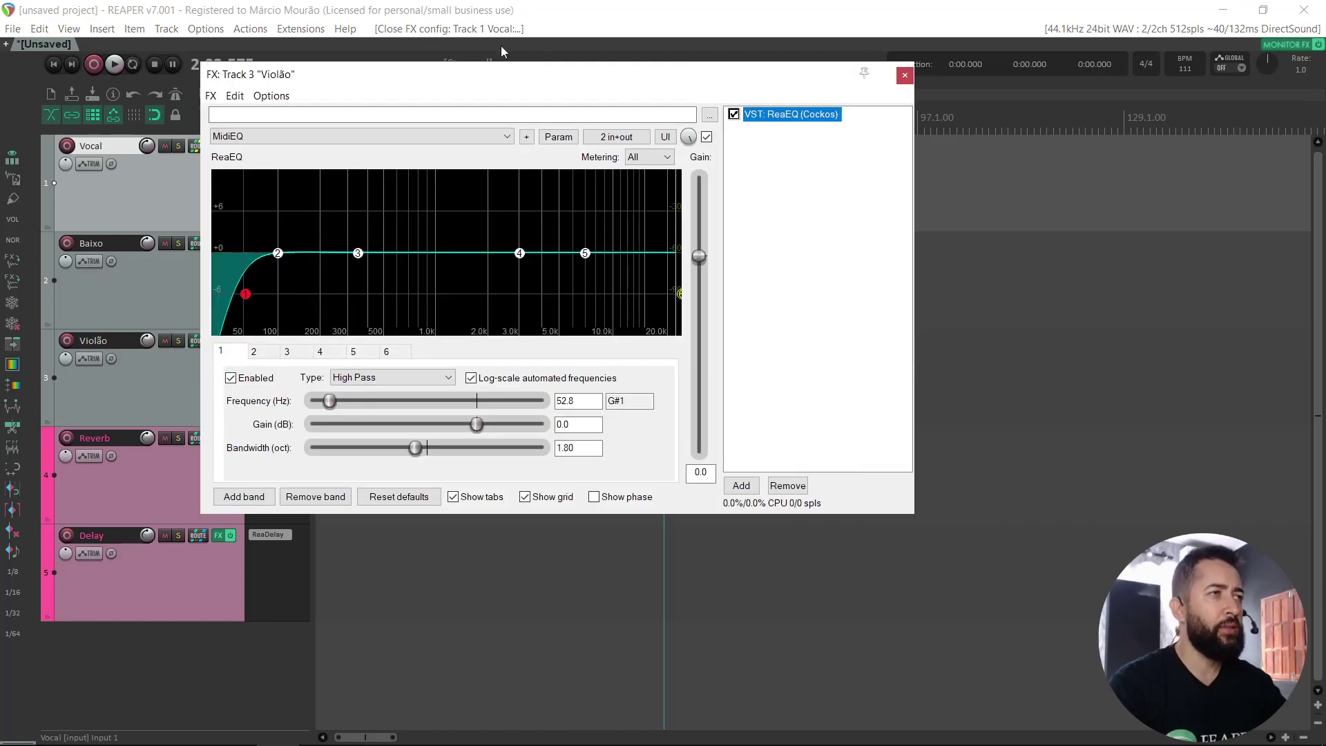
pyautogui.click(905, 74)
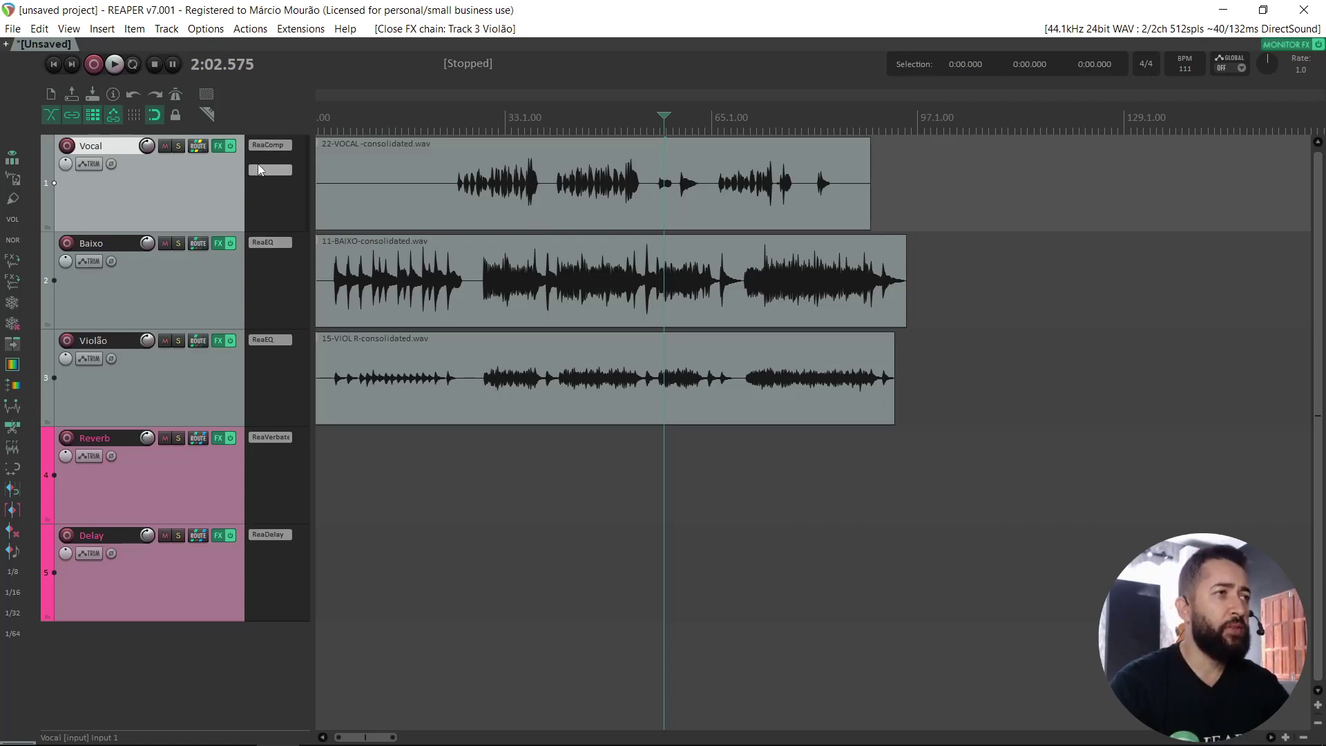
# Hide the FX inserts in the track control panel and show them again.
pyautogui.click(206, 30)
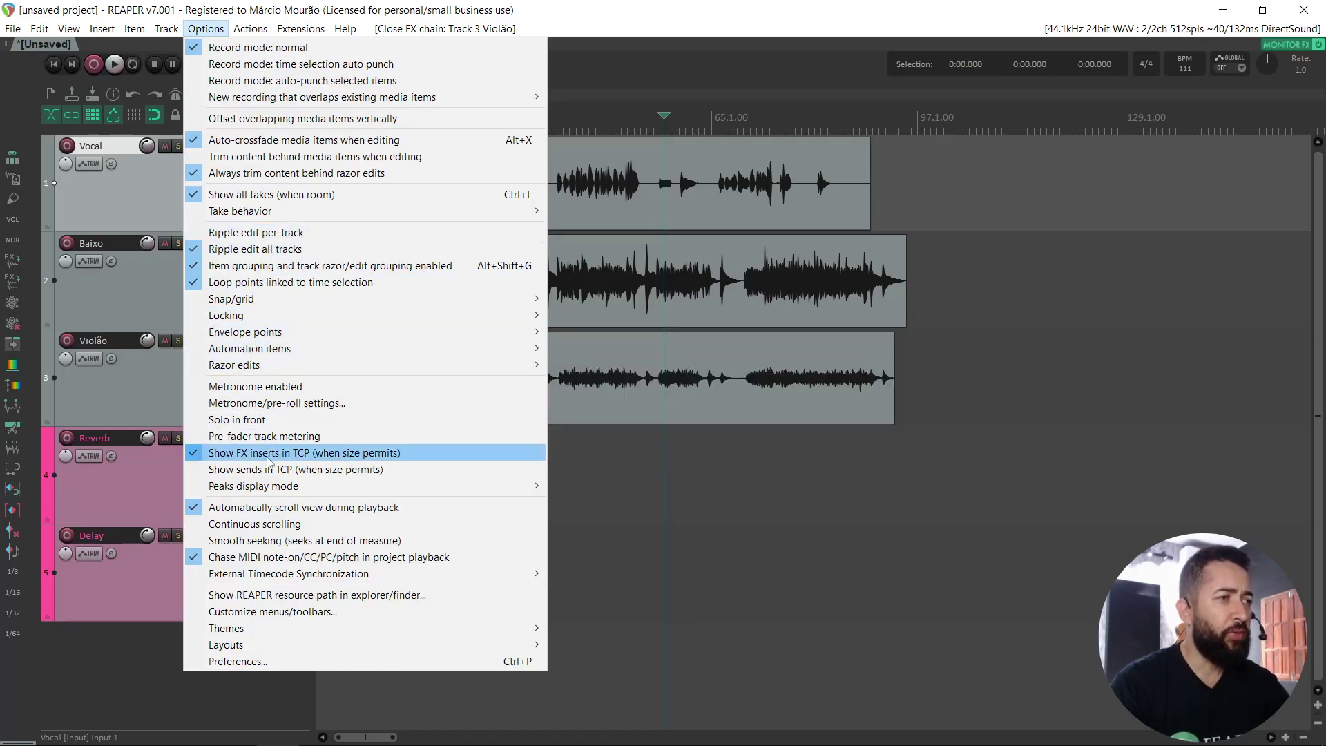
pyautogui.click(197, 455)
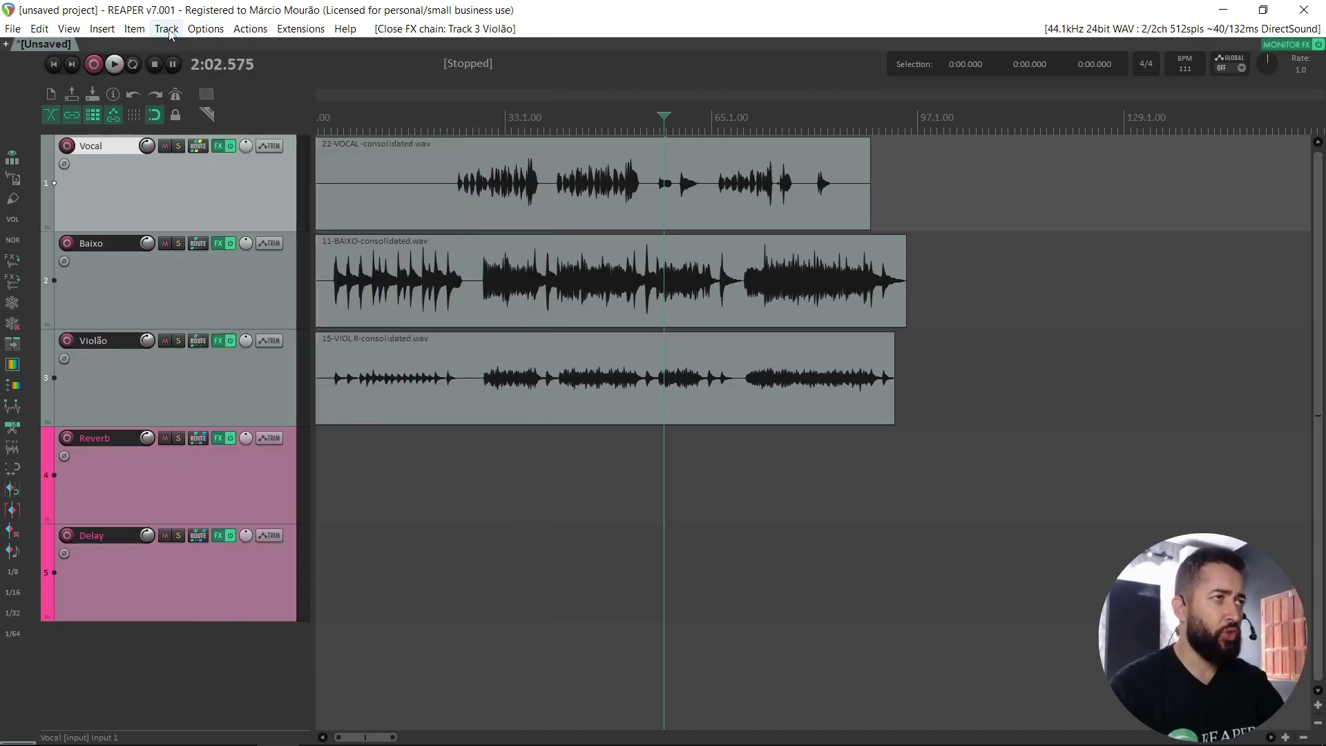
pyautogui.click(205, 29)
pyautogui.click(266, 454)
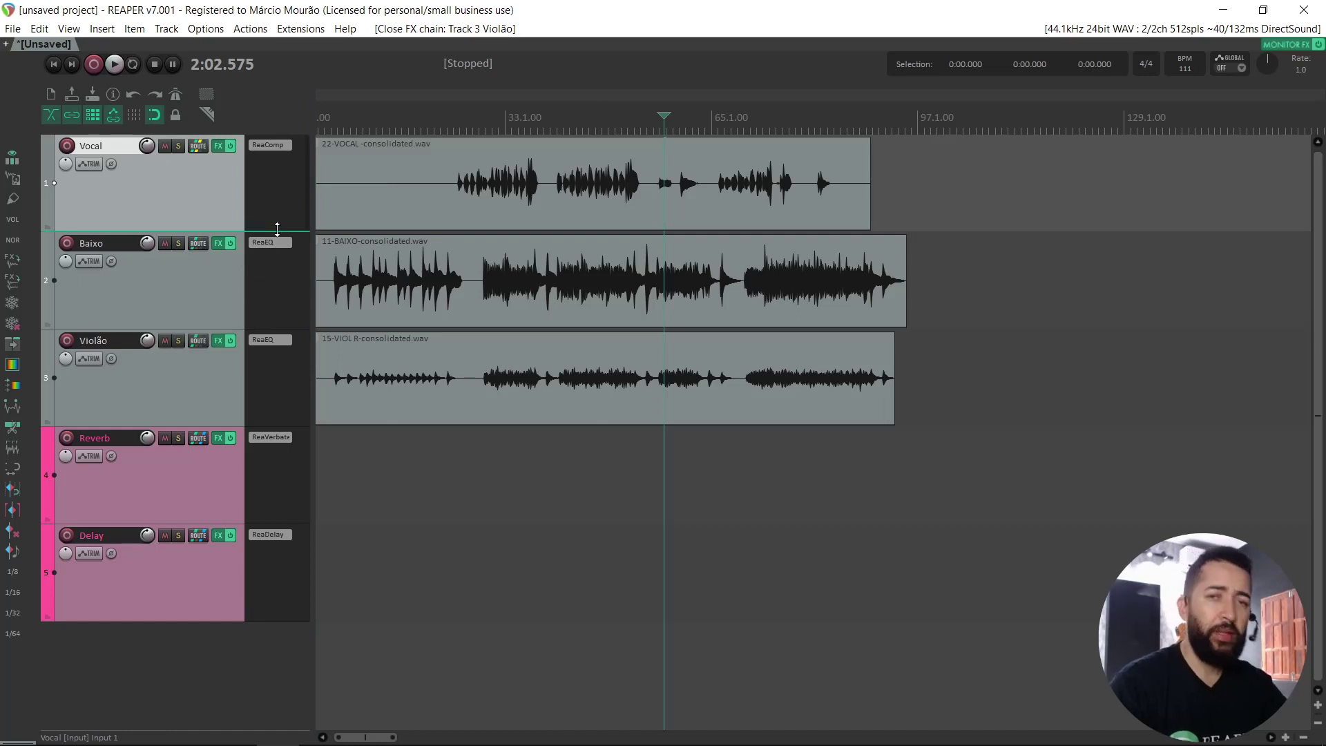
# View the FX inserts in the mixer and close it.
pyautogui.hotkey('ctrl', 'm')
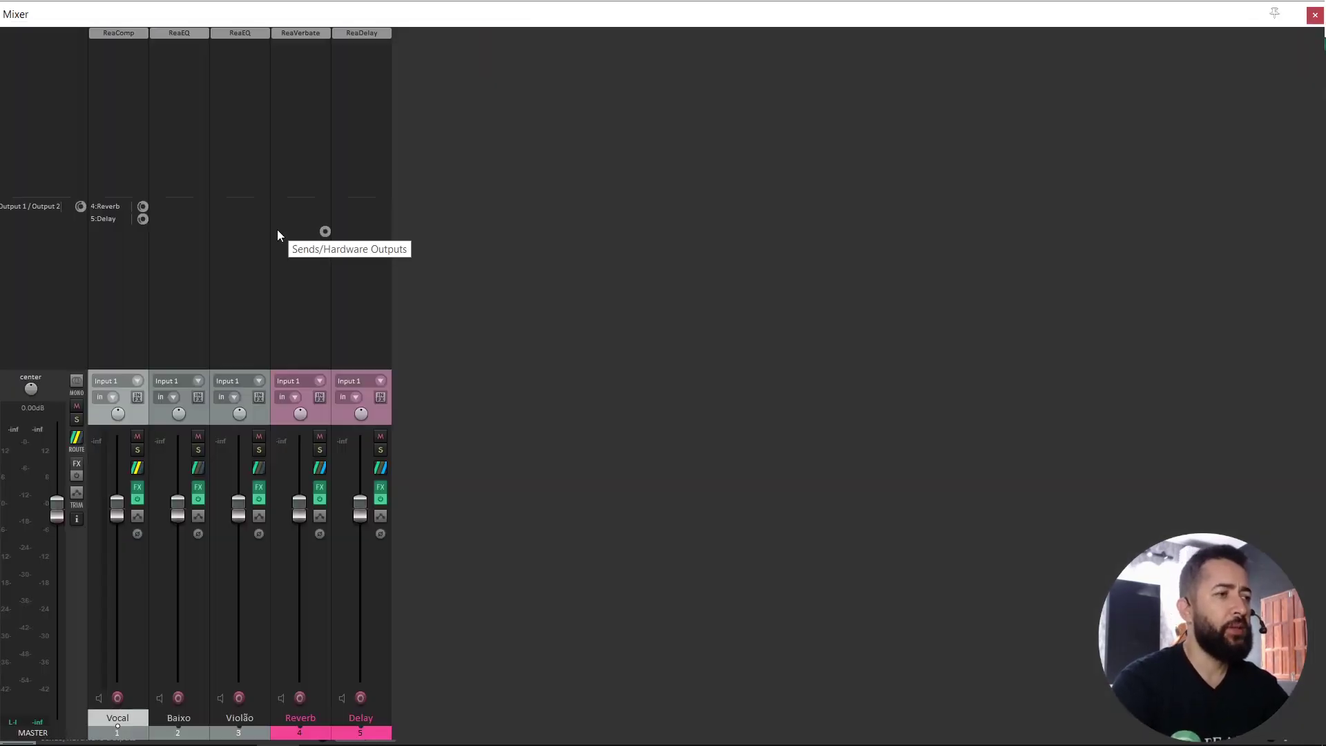
pyautogui.hotkey('ctrl', 'm')
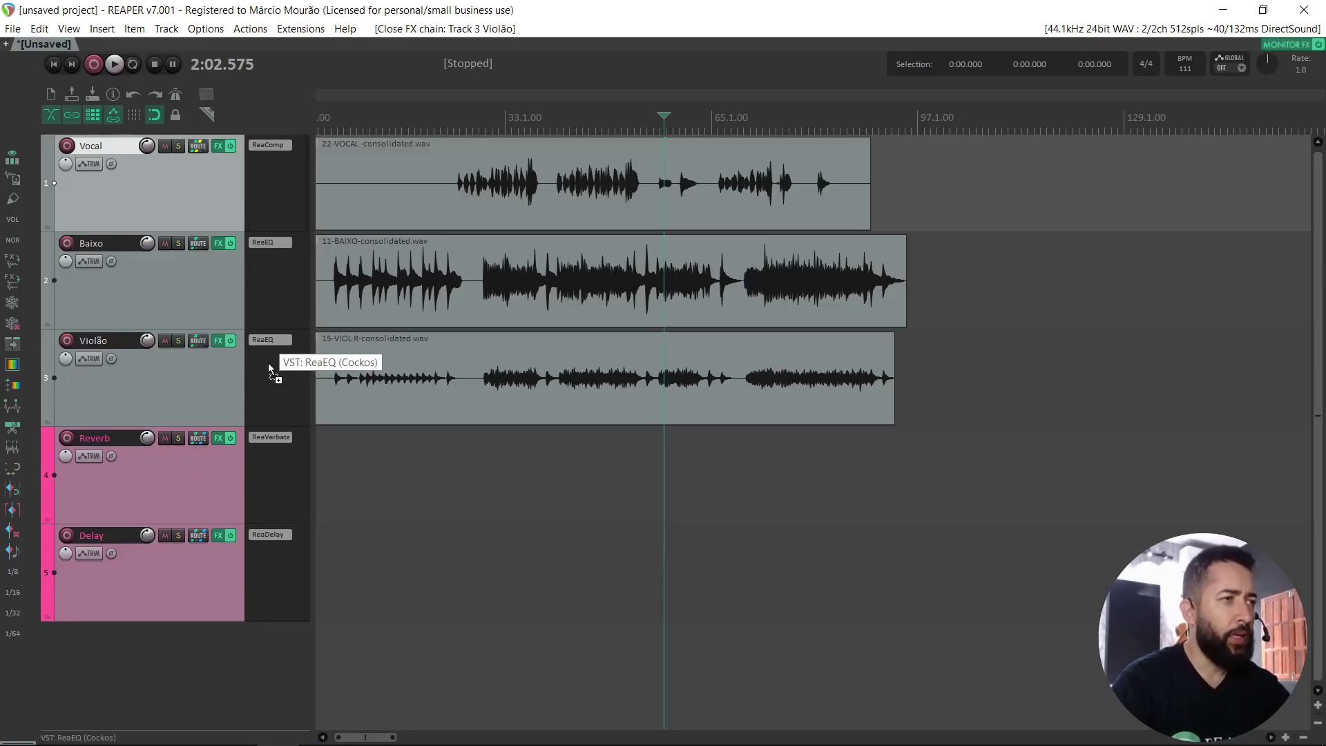
# Copy ReaEQ from the Violão track to the Reverb track, and try moving ReaDelay from Delay to Violão, undoing that move.
pyautogui.moveTo(275, 471); pyautogui.dragTo(276, 475)
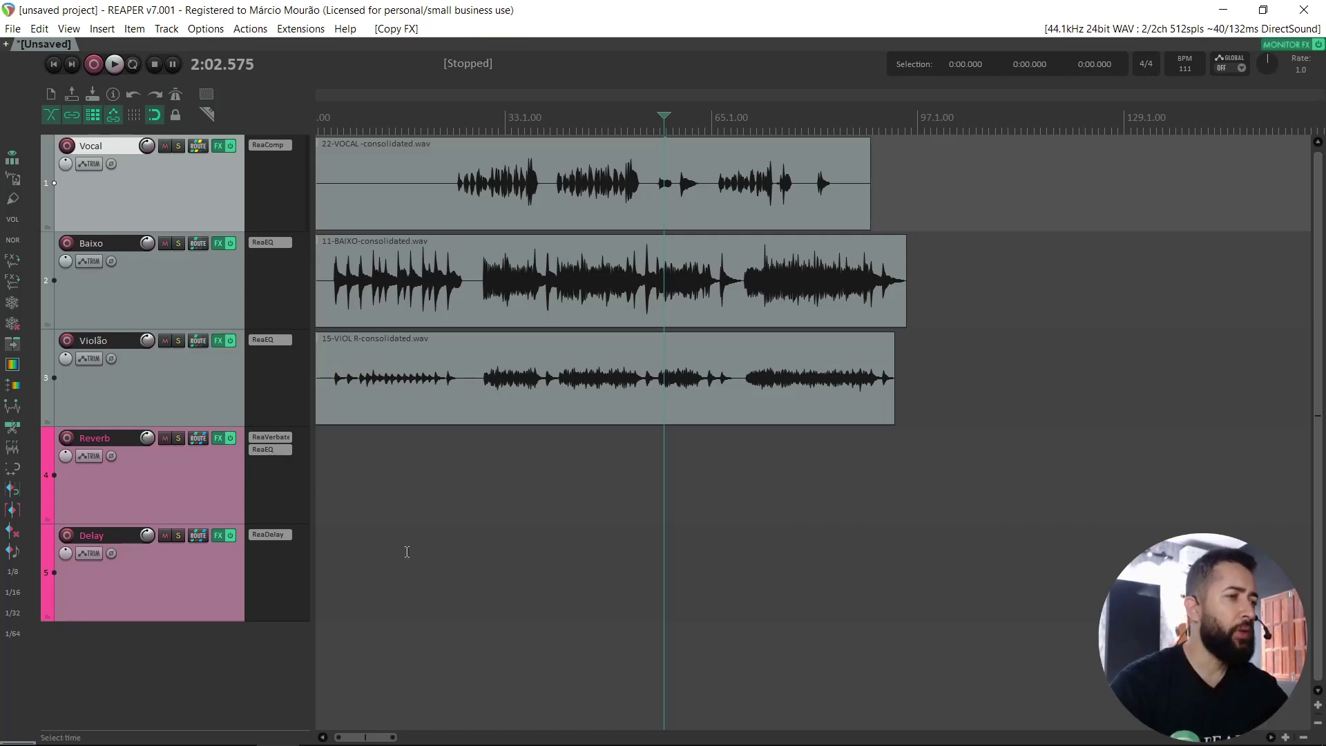
pyautogui.moveTo(263, 539); pyautogui.dragTo(268, 374)
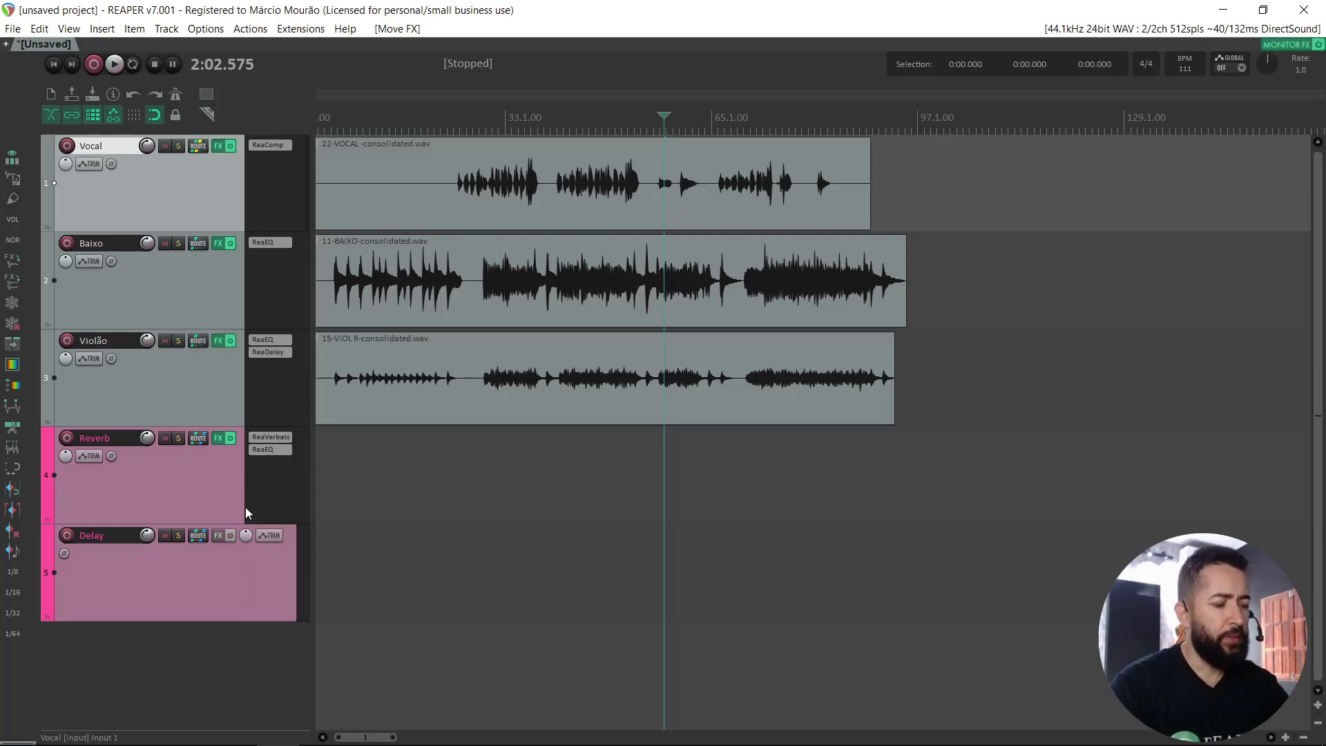
pyautogui.hotkey('ctrl', 'z')
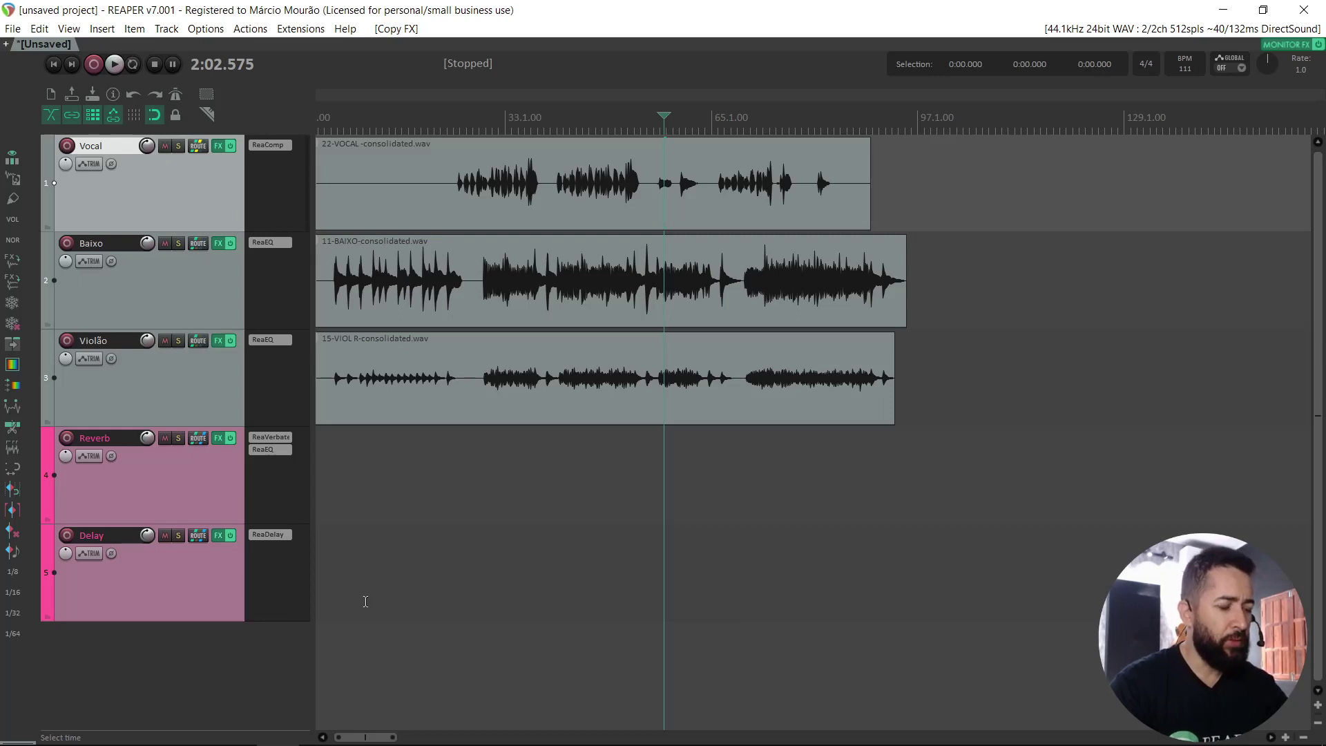
# Remove the copied ReaEQ from the Reverb track.
pyautogui.keyDown('alt'); pyautogui.click(283, 450); pyautogui.keyUp('alt')
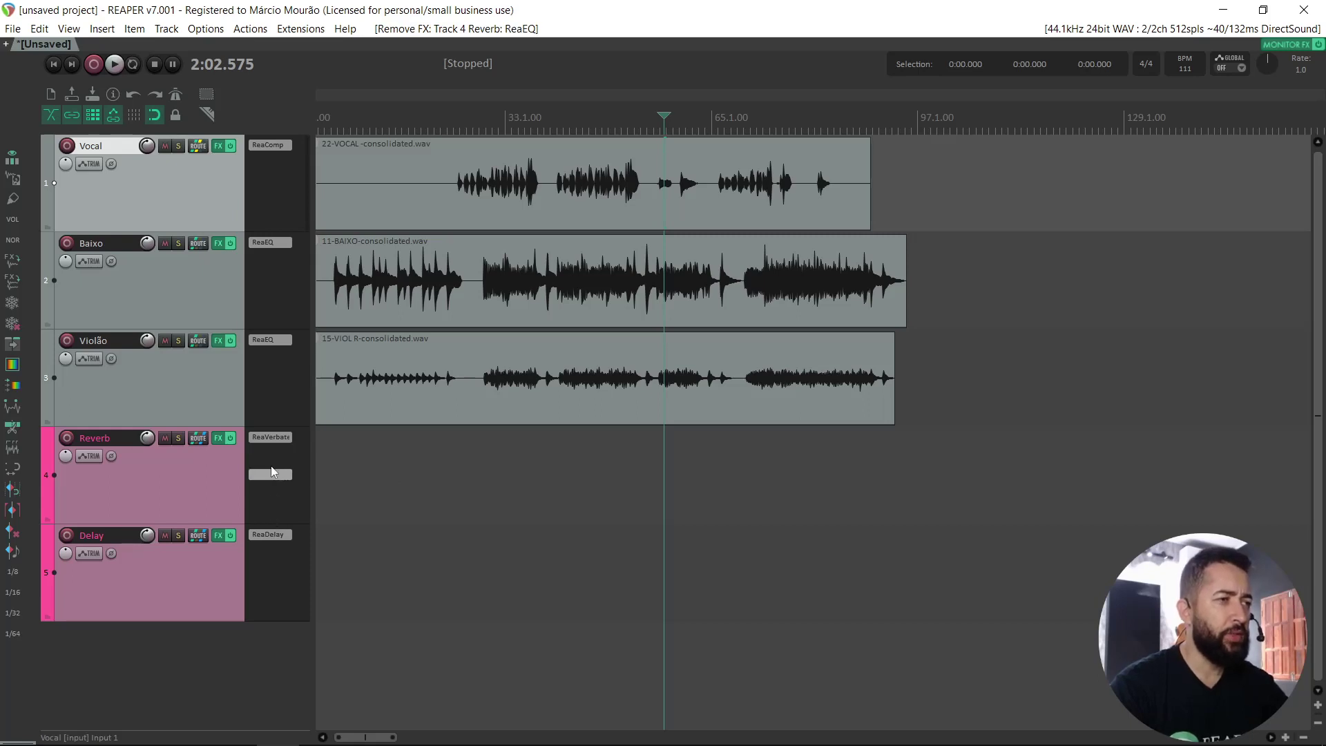
# Bring up the plug-in browser from the Reverb track's empty insert area and close it without adding anything.
pyautogui.click(421, 445)
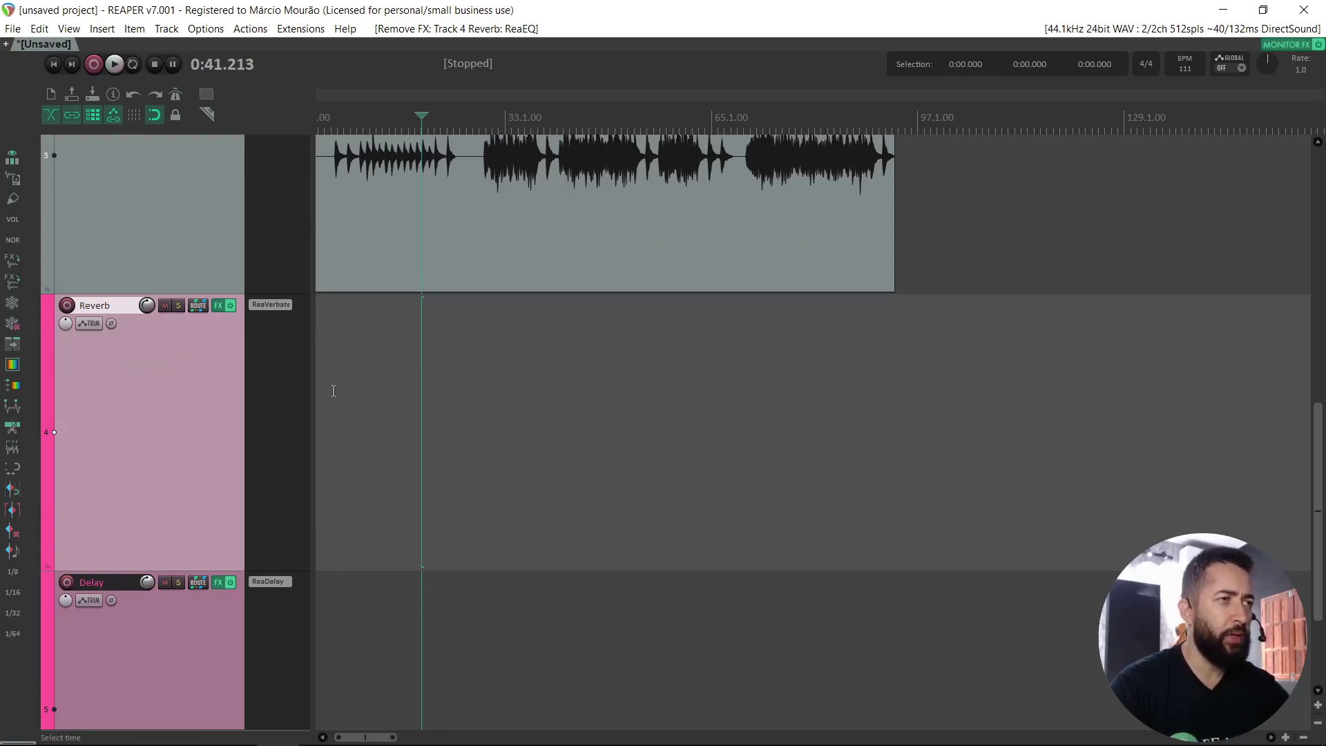
pyautogui.click(335, 414)
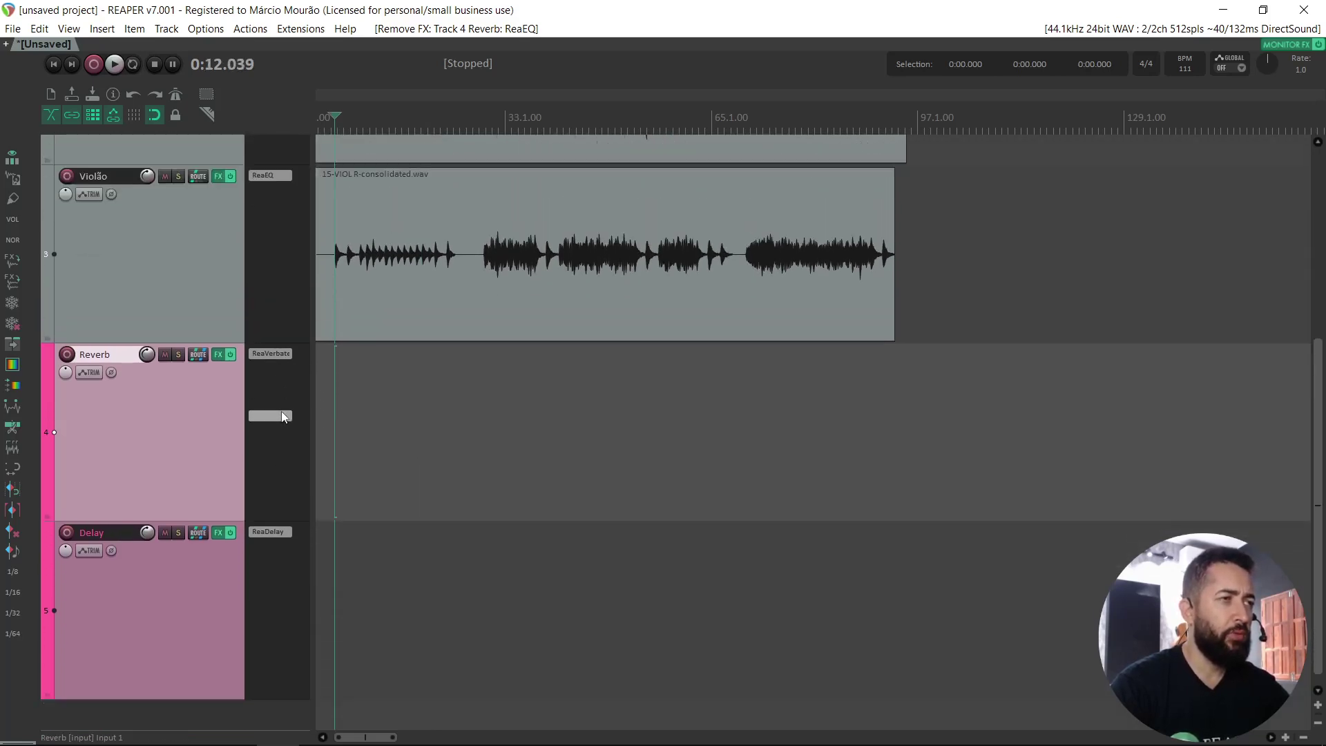
pyautogui.doubleClick(263, 378)
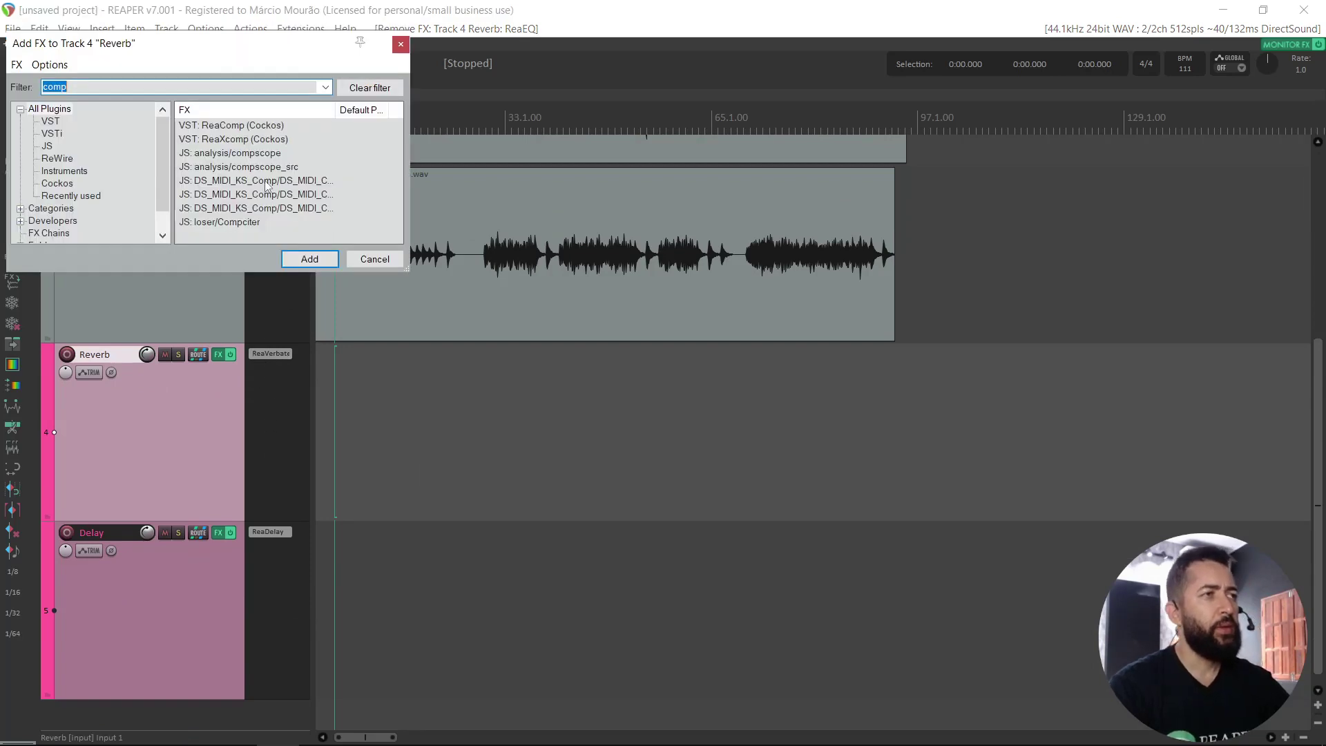
pyautogui.click(401, 44)
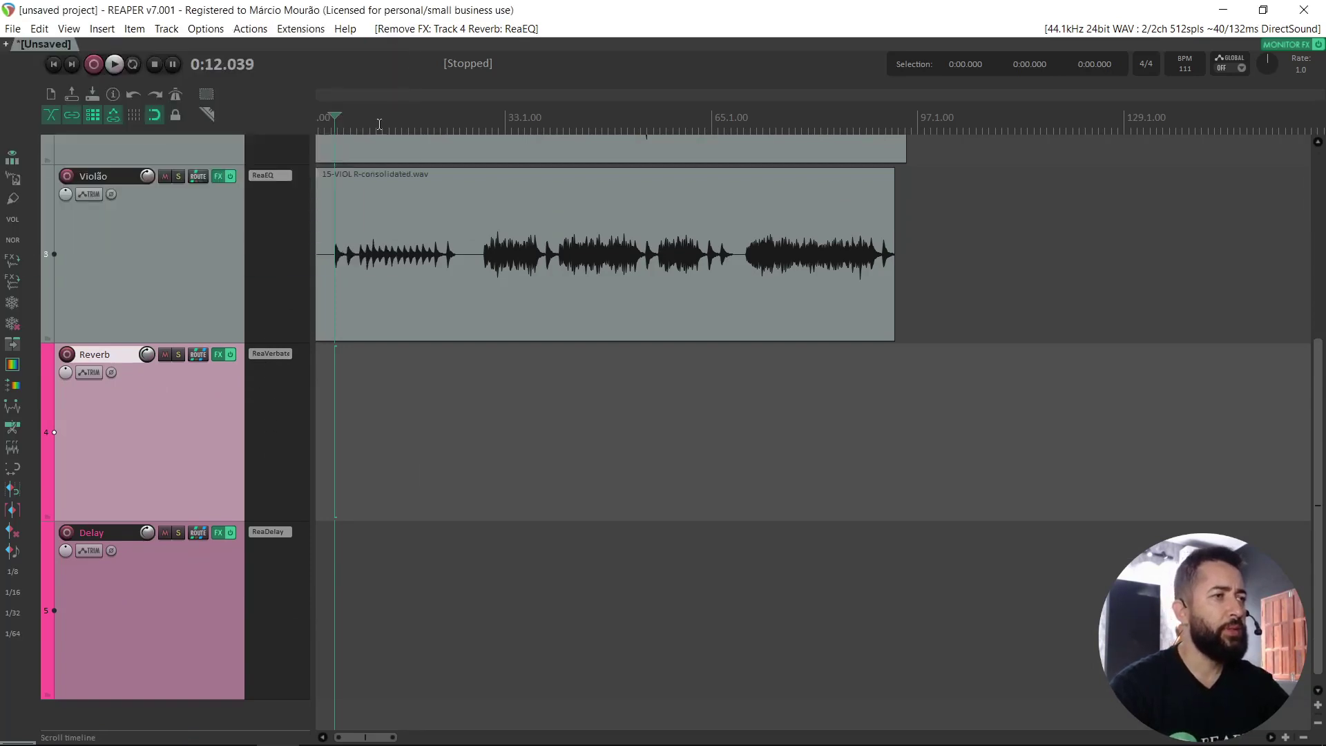
pyautogui.keyDown('alt'); pyautogui.click(285, 355); pyautogui.keyUp('alt')
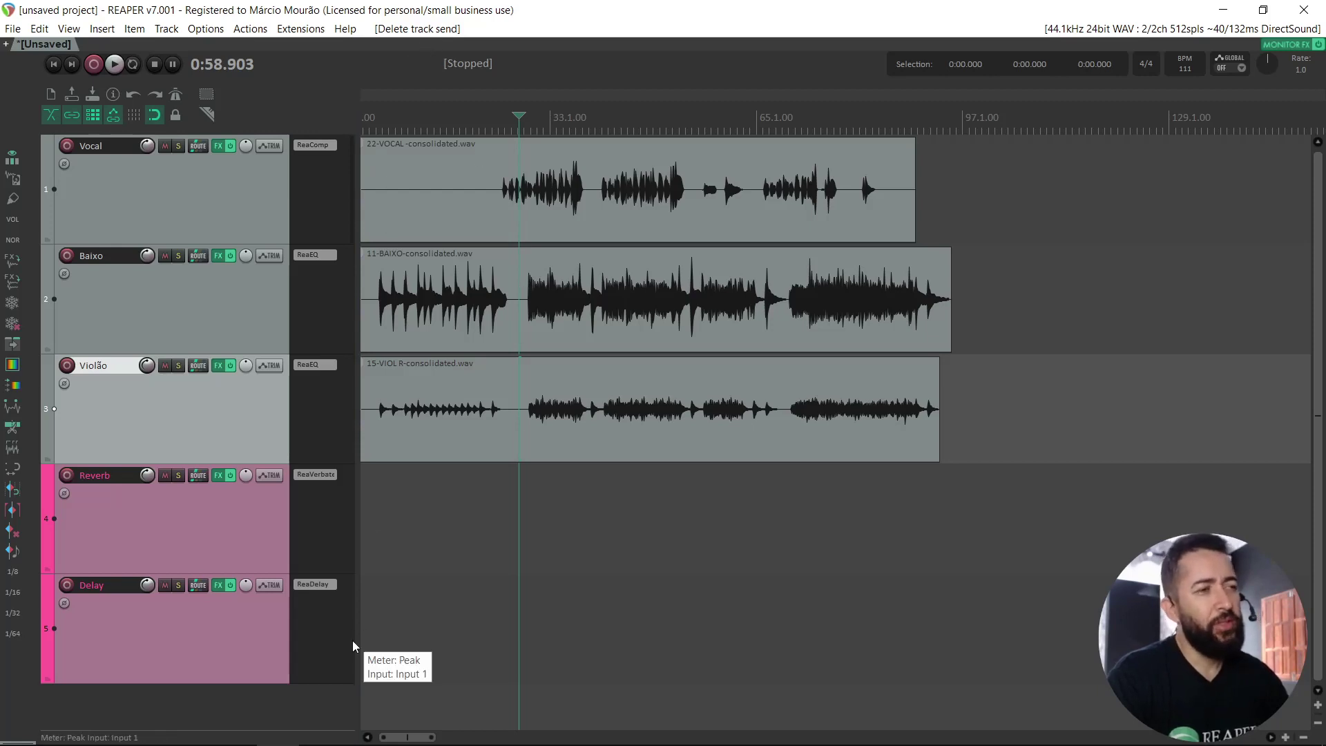
# Toggle the bypass of ReaComp on Vocal, ReaEQ on Baixo and Violão, ReaVerbate on Reverb and ReaDelay on Delay.
pyautogui.keyDown('shift'); pyautogui.click(312, 145); pyautogui.keyUp('shift')
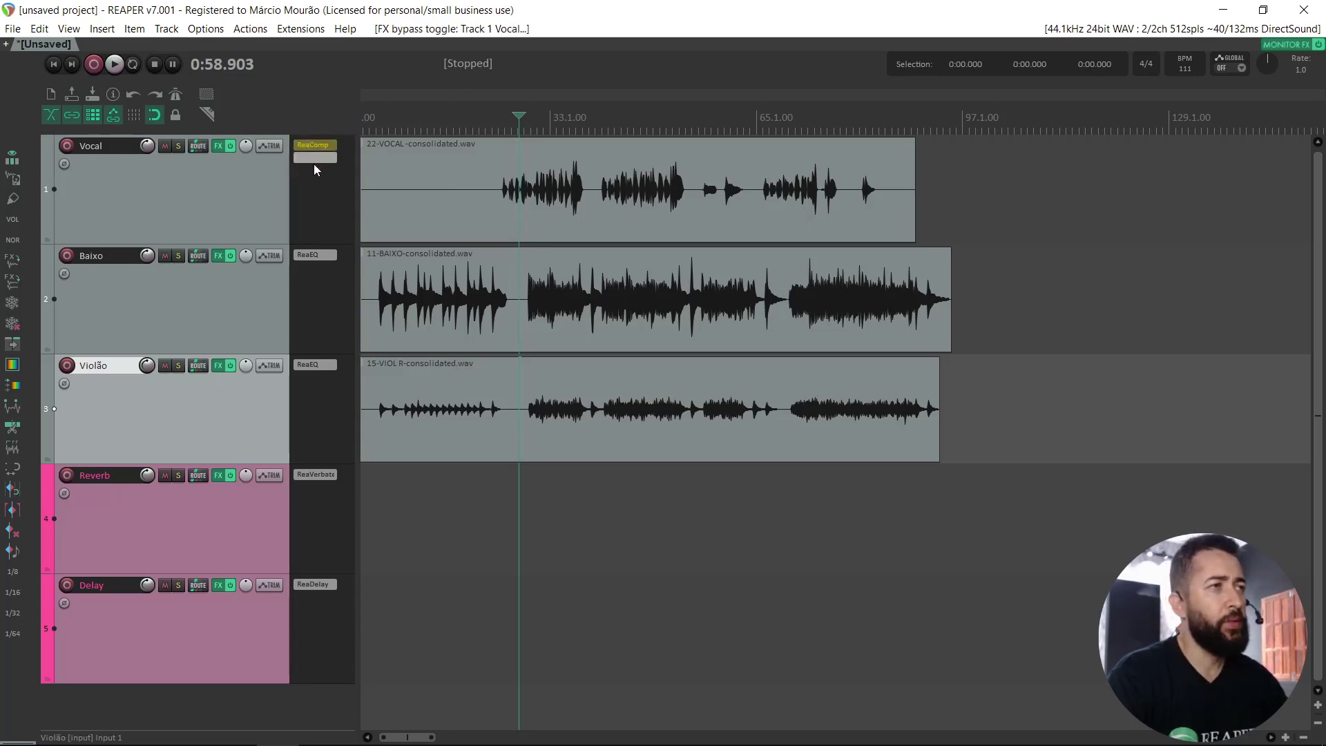
pyautogui.keyDown('shift'); pyautogui.click(310, 254); pyautogui.keyUp('shift')
pyautogui.keyDown('shift'); pyautogui.click(309, 364); pyautogui.keyUp('shift')
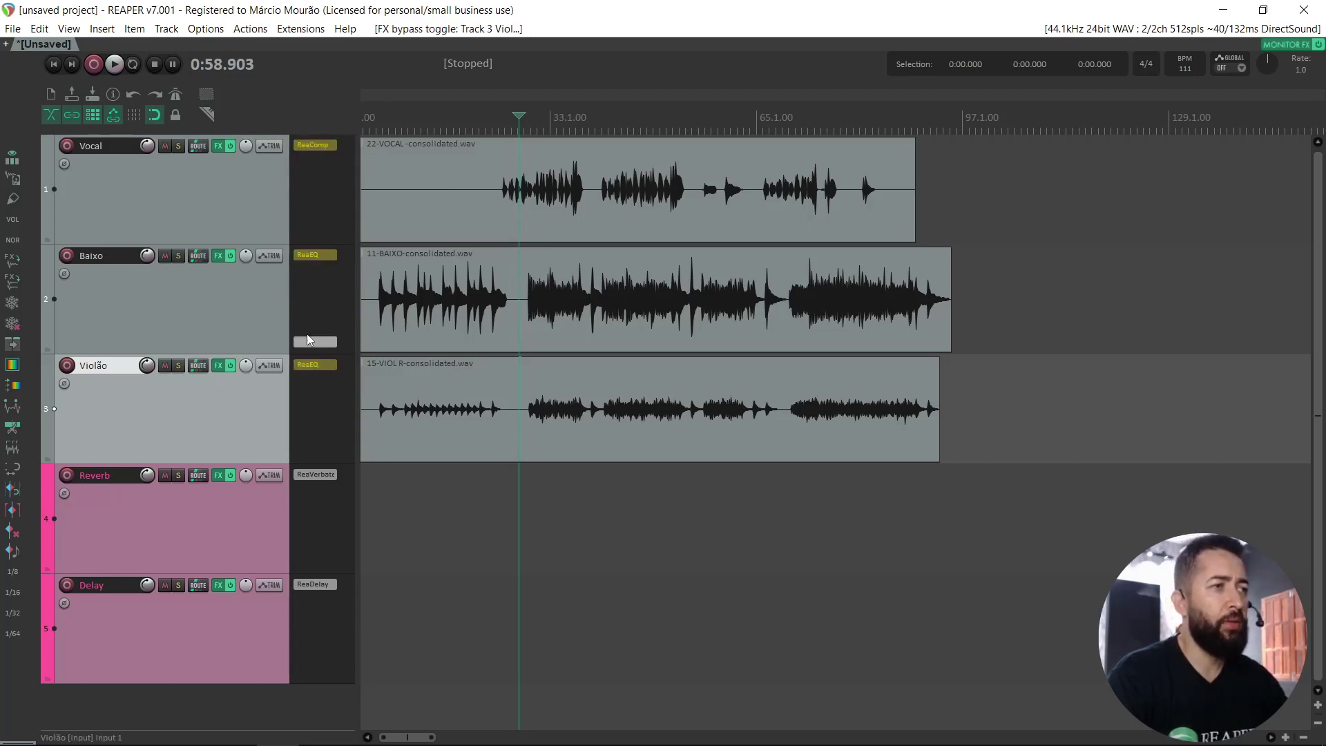
pyautogui.keyDown('shift'); pyautogui.click(316, 475); pyautogui.keyUp('shift')
pyautogui.keyDown('shift'); pyautogui.click(320, 584); pyautogui.keyUp('shift')
pyautogui.keyDown('shift'); pyautogui.click(320, 584); pyautogui.keyUp('shift')
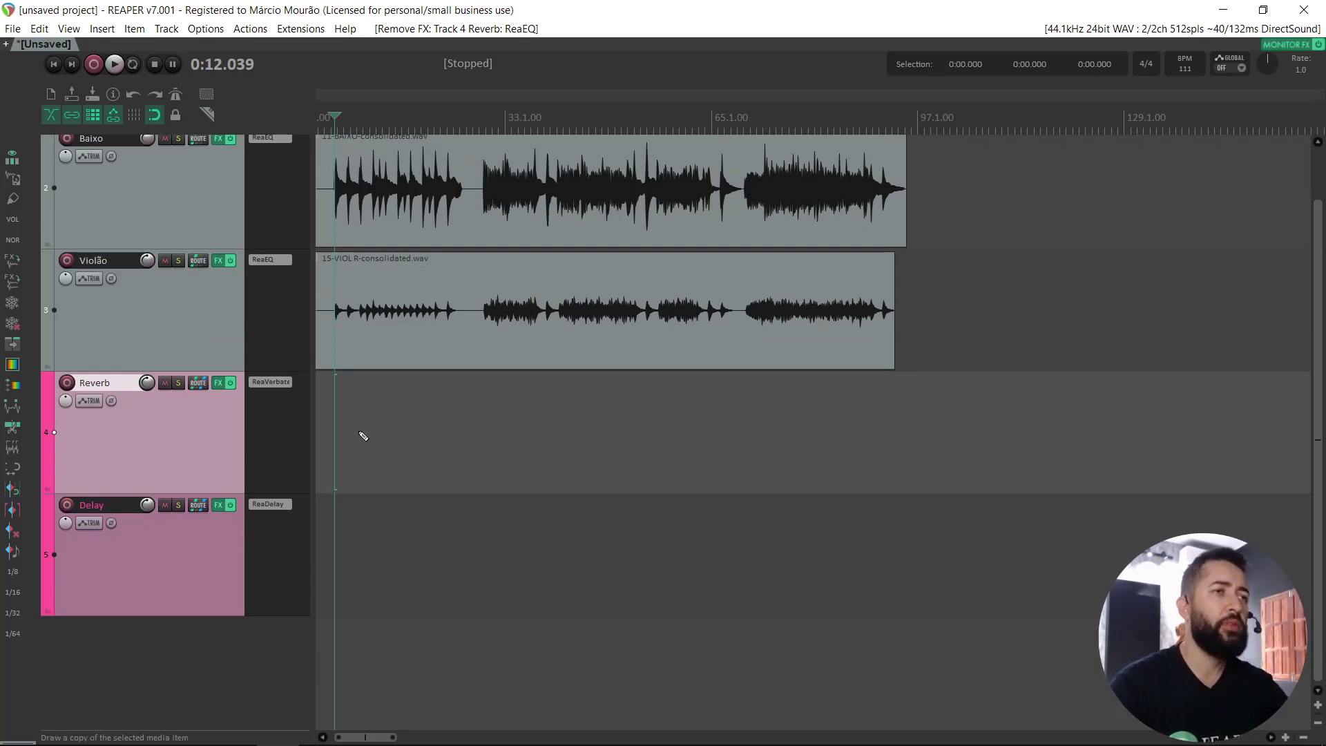
# Set the Track Panel layout to 150%_A in the Screensets/Layouts window.
pyautogui.hotkey('ctrl', 'e')
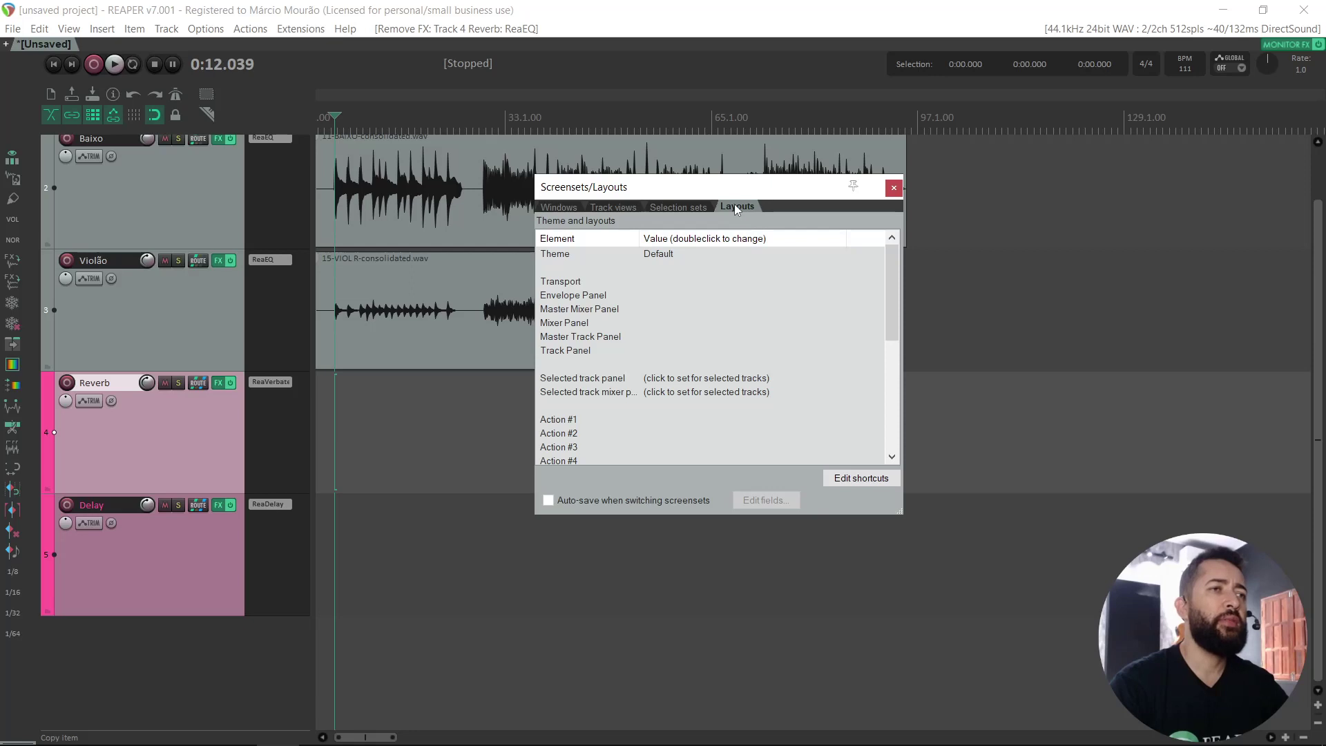
pyautogui.doubleClick(675, 352)
pyautogui.click(676, 352)
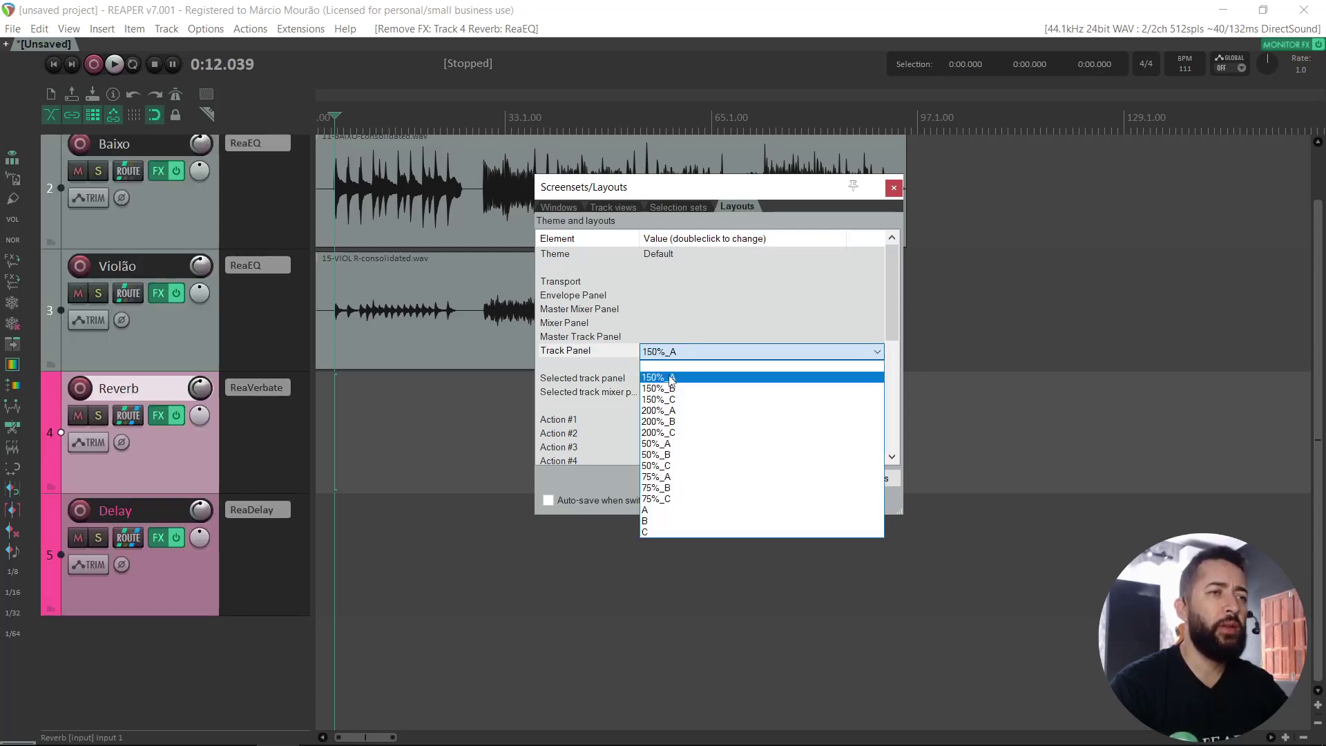
pyautogui.click(671, 378)
pyautogui.press('Escape')
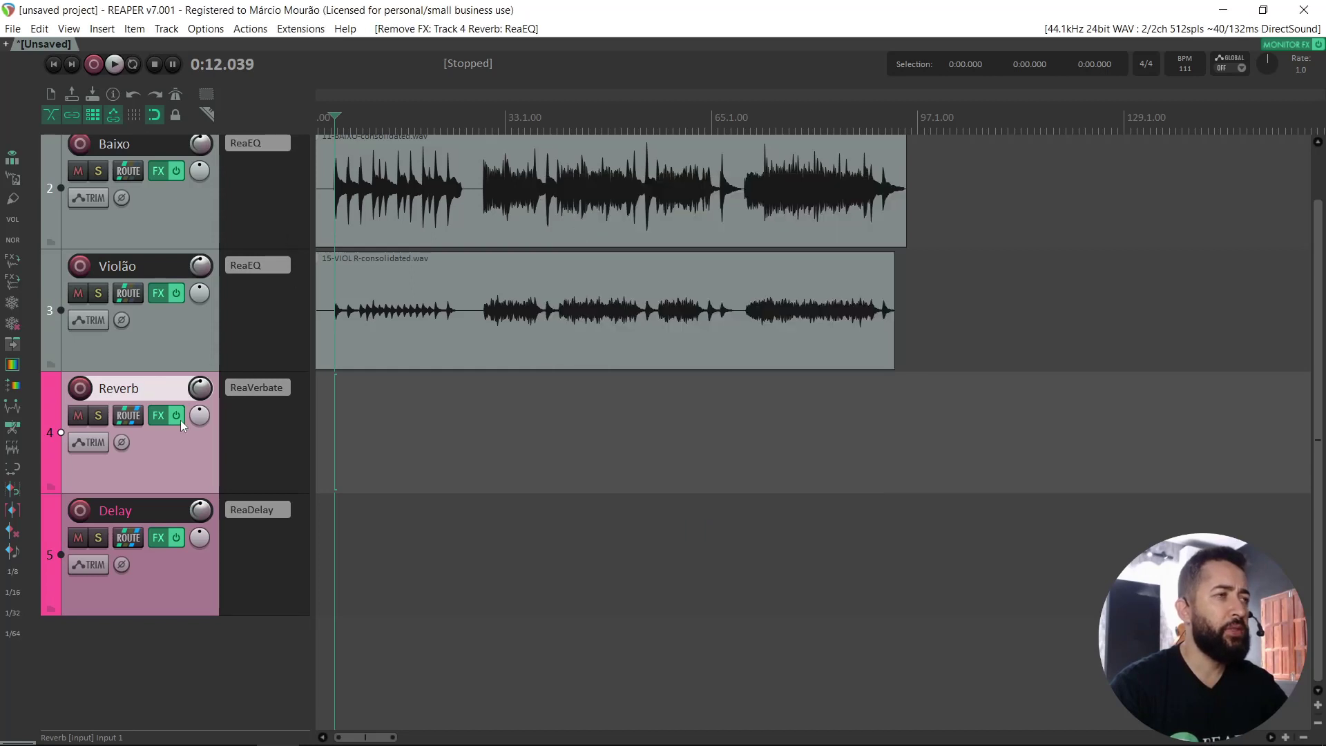
# Widen the track control panel and reduce the track heights so all five tracks fit.
pyautogui.moveTo(312, 348); pyautogui.dragTo(357, 348)
pyautogui.press('alt')
pyautogui.click(442, 450)
pyautogui.keyDown('ctrl'); pyautogui.scroll(-2, 449, 433); pyautogui.keyUp('ctrl')
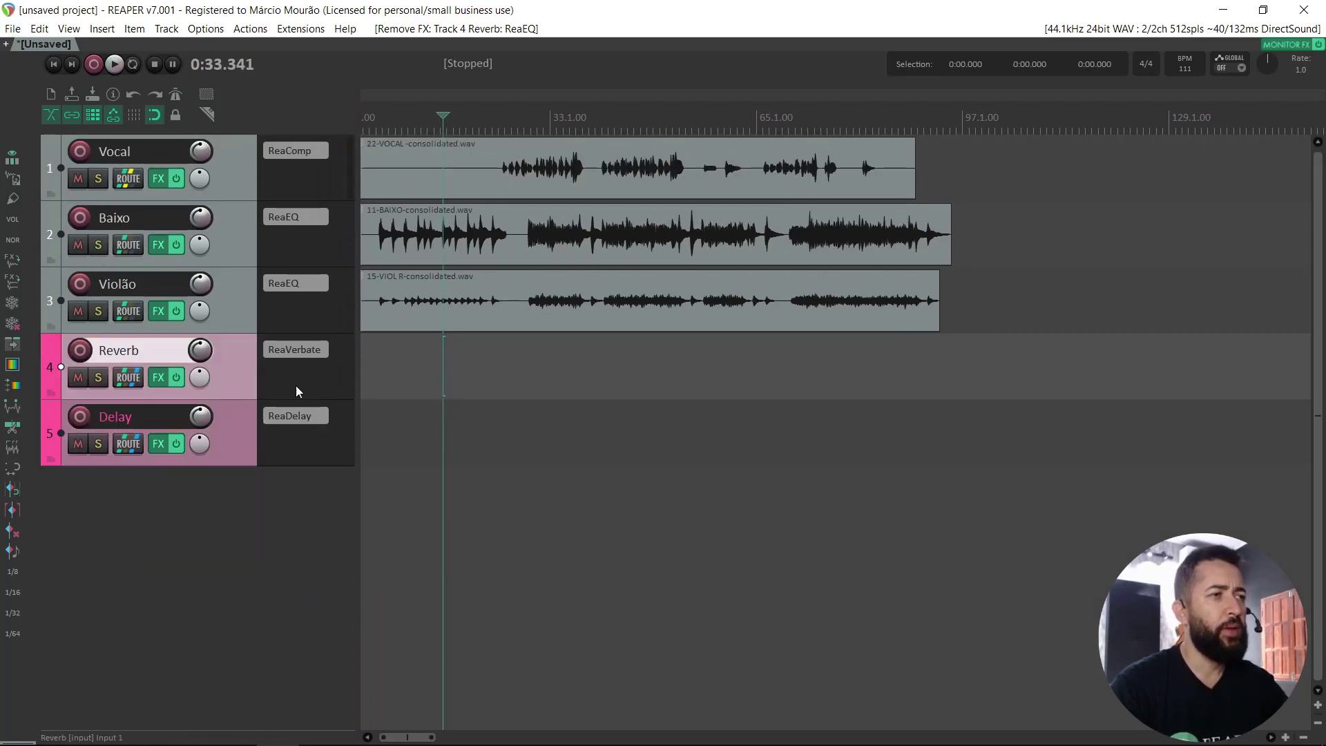
# Reset the Track Panel layout to the blank default option.
pyautogui.hotkey('ctrl', 'e')
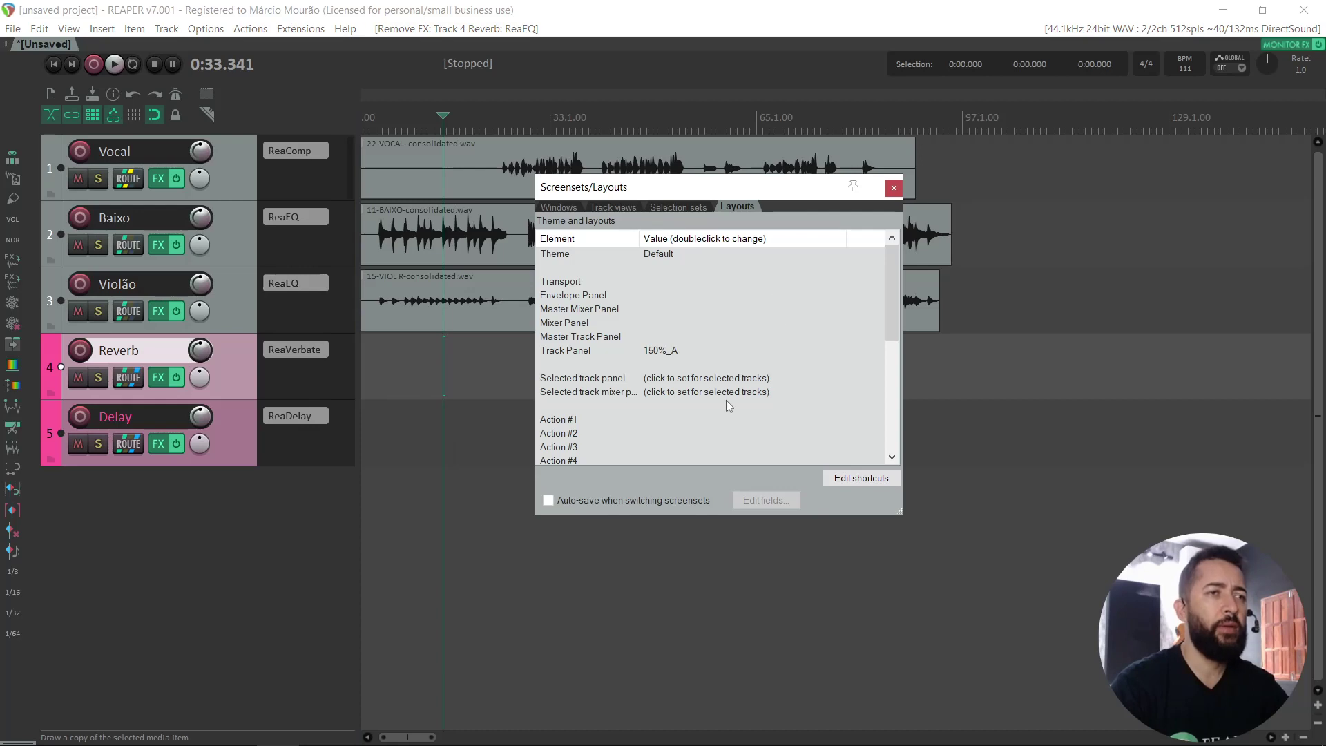
pyautogui.doubleClick(679, 351)
pyautogui.click(682, 366)
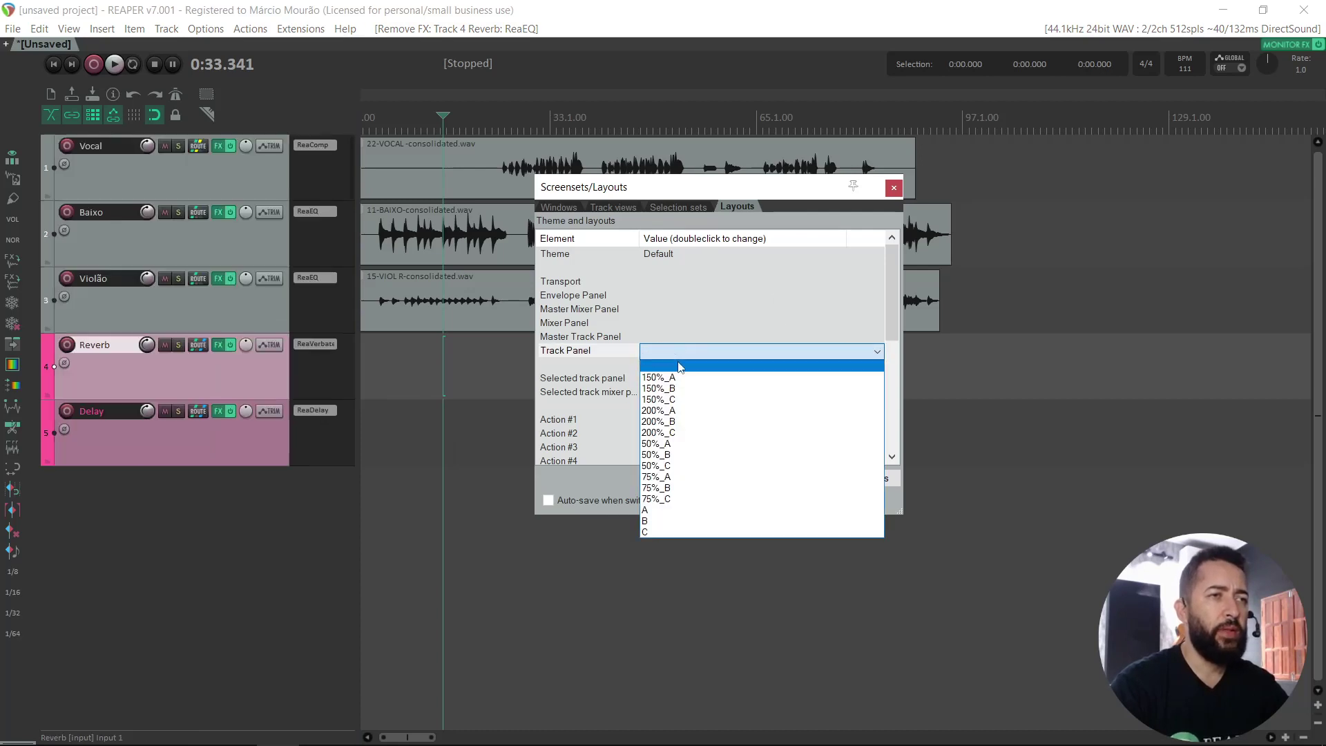
# Close the Screensets/Layouts window and turn on the option to show sends in the TCP when size permits.
pyautogui.click(893, 187)
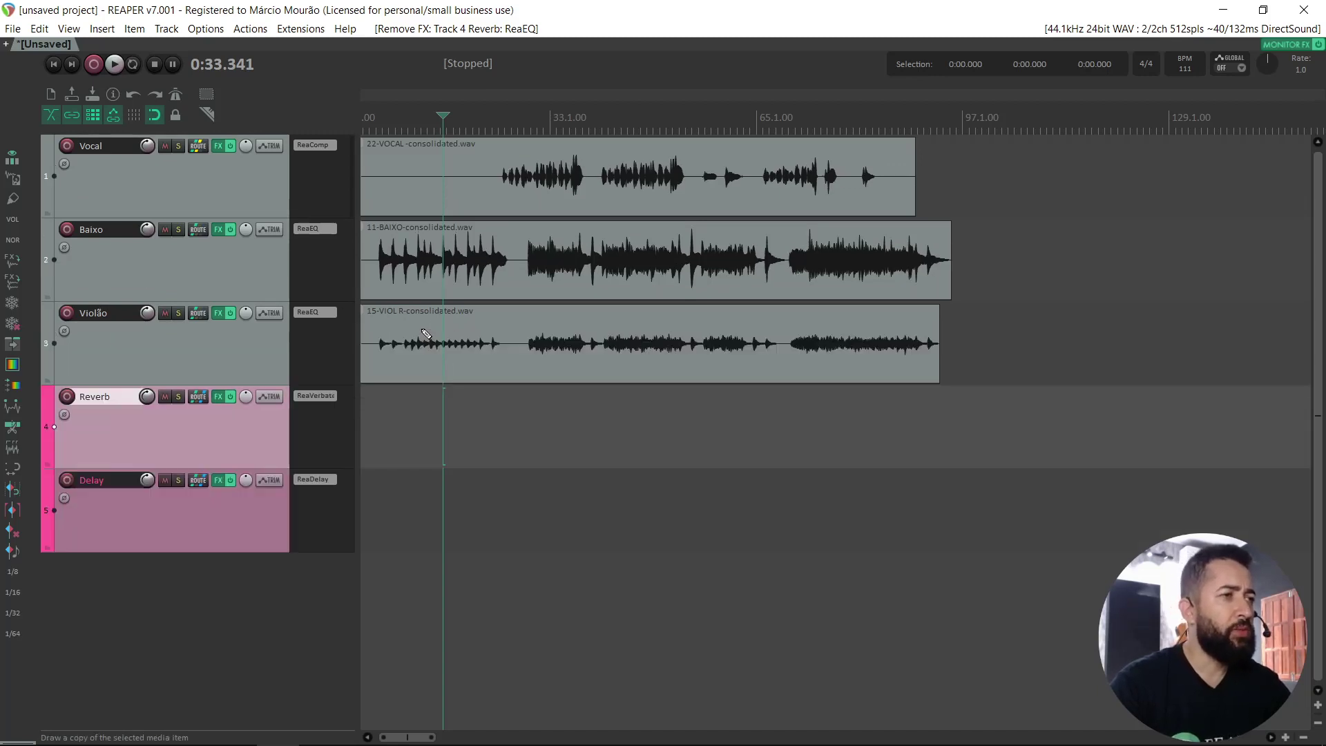
pyautogui.scroll(1, 426, 335)
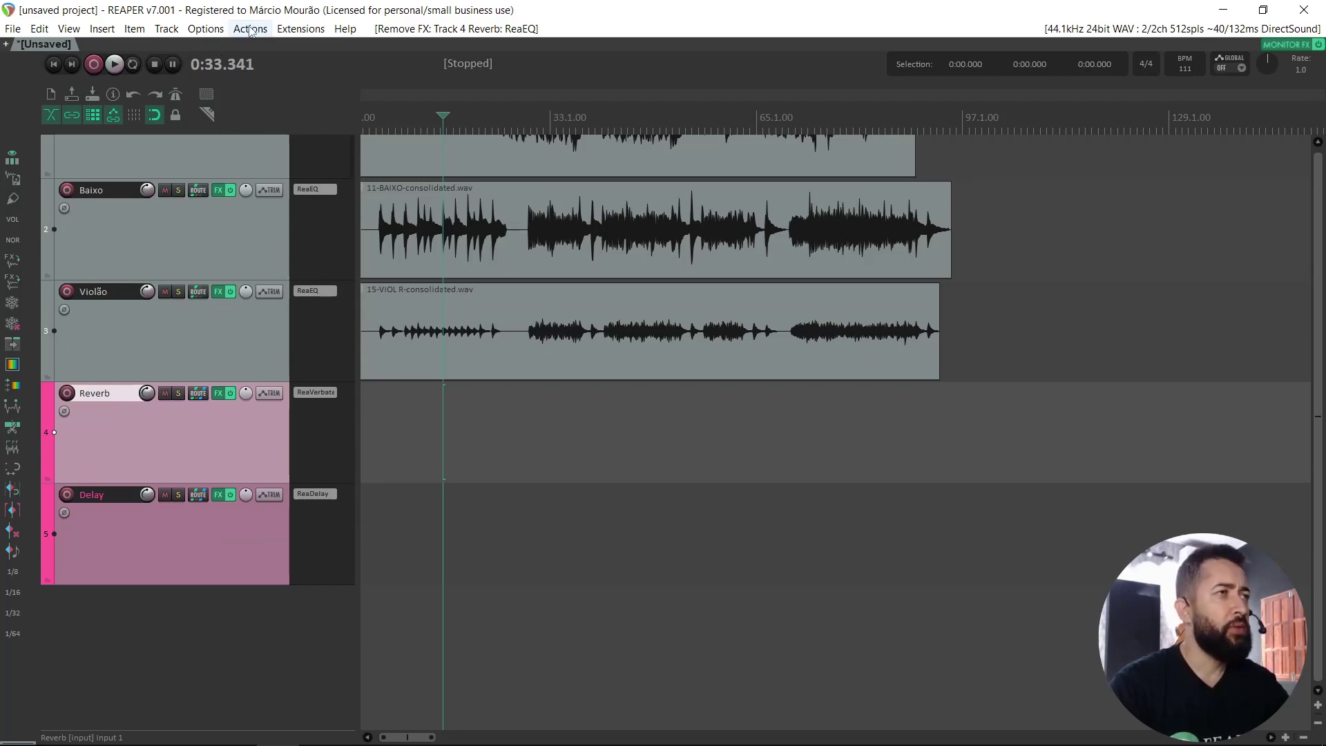
pyautogui.click(212, 31)
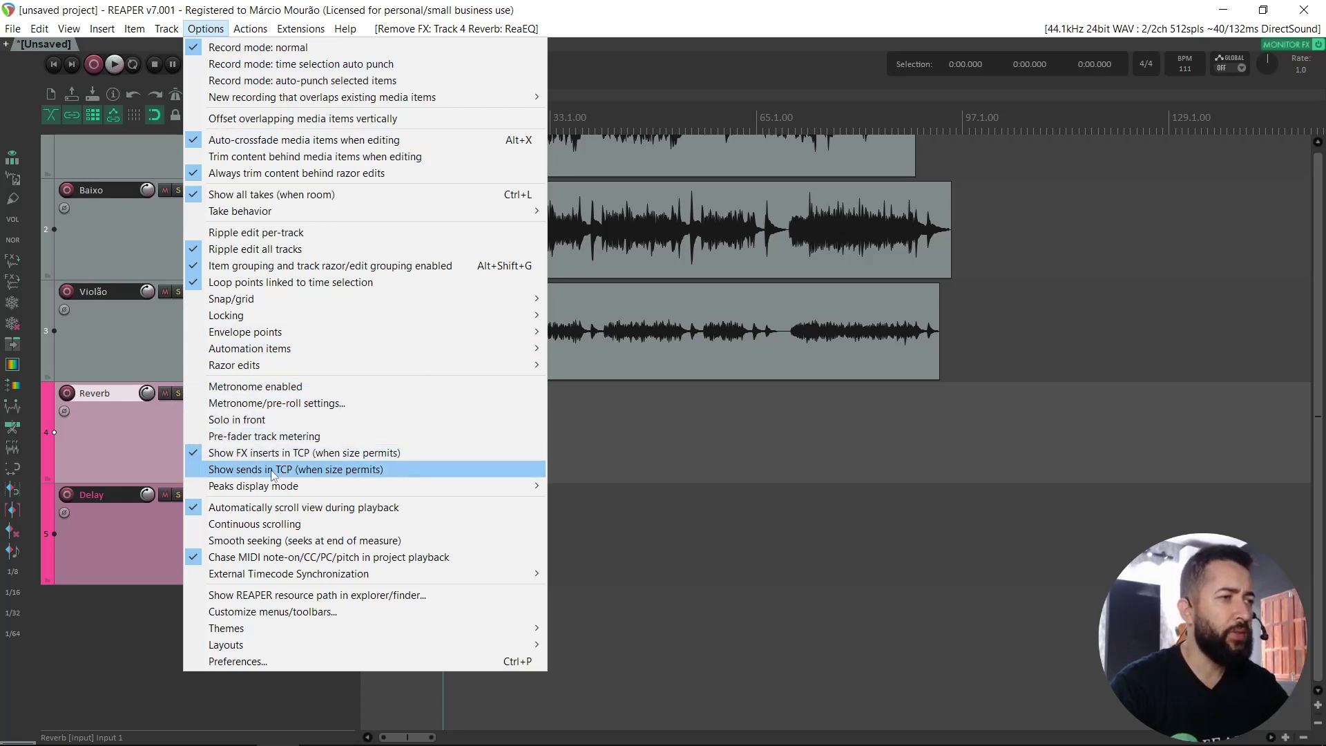
pyautogui.click(220, 473)
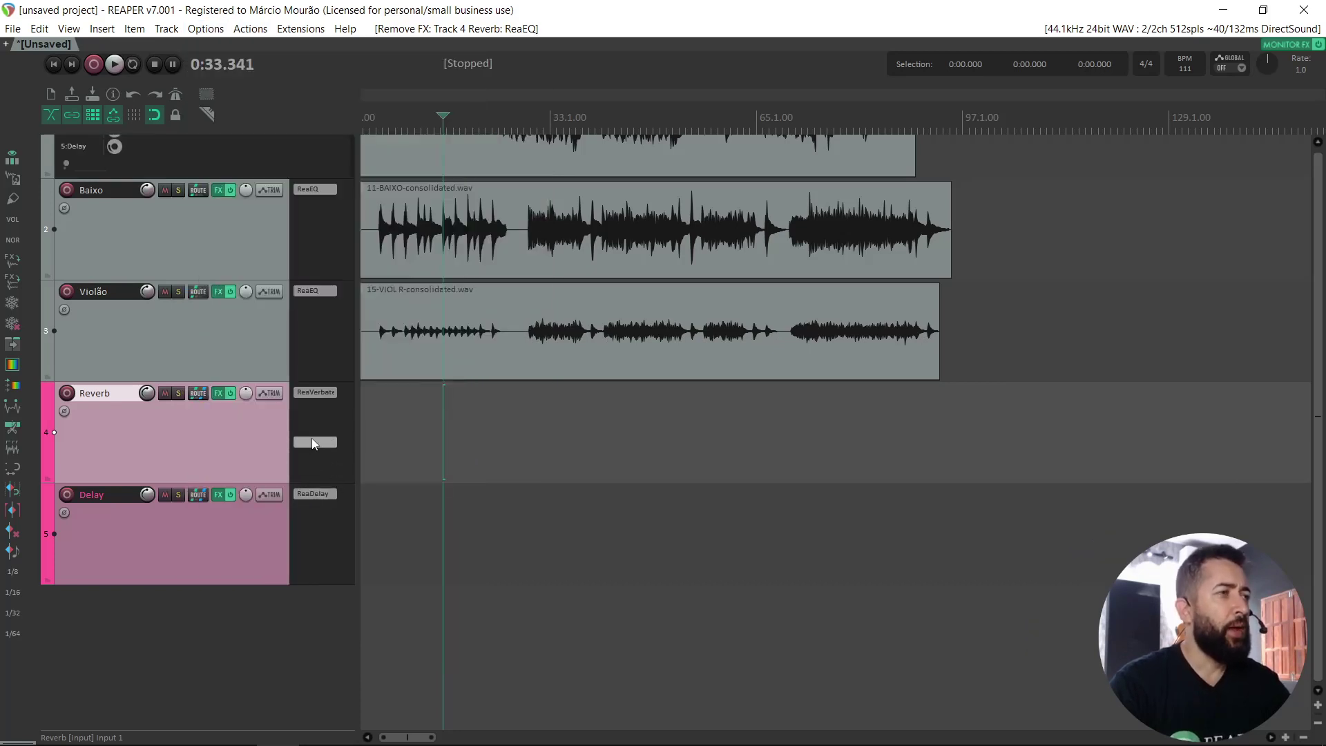
pyautogui.scroll(-2, 272, 424)
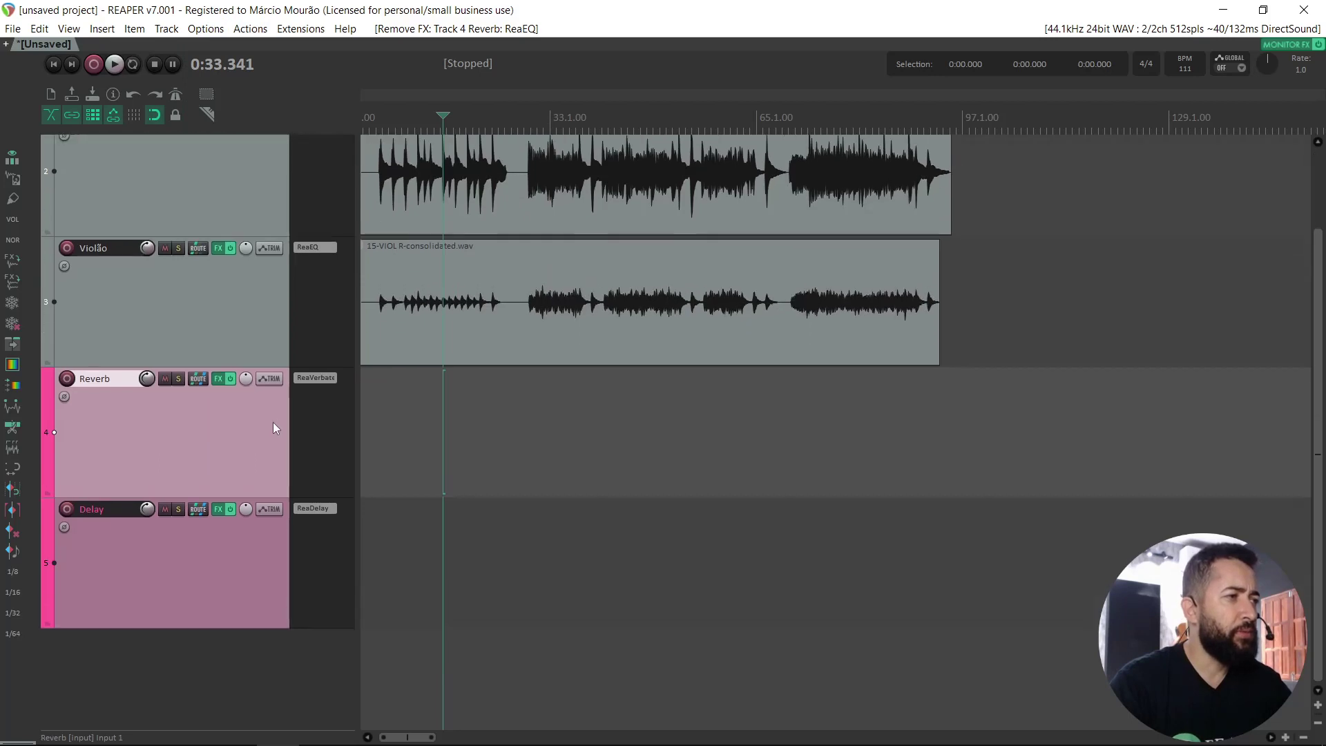
pyautogui.scroll(2, 267, 450)
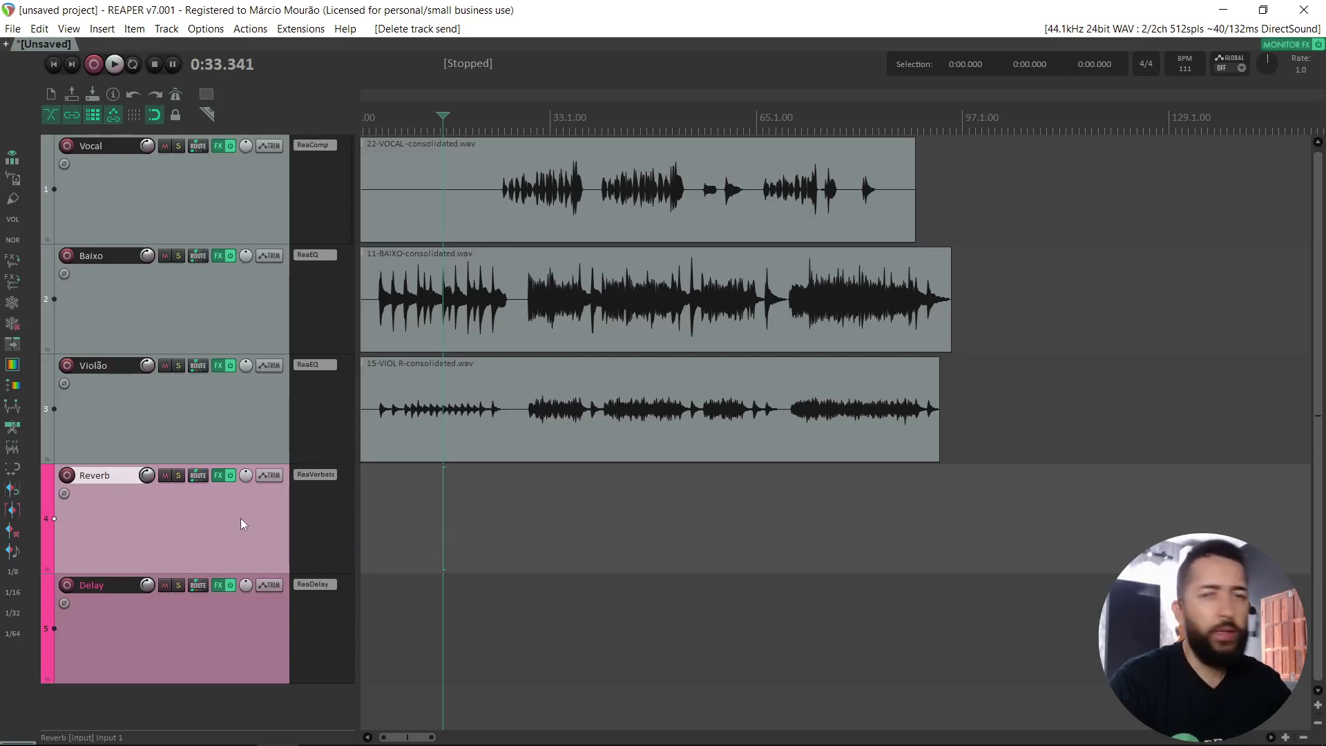
# Route the Vocal track with one send to the Reverb track and another to the Delay track, and close the send controls.
pyautogui.click(252, 637)
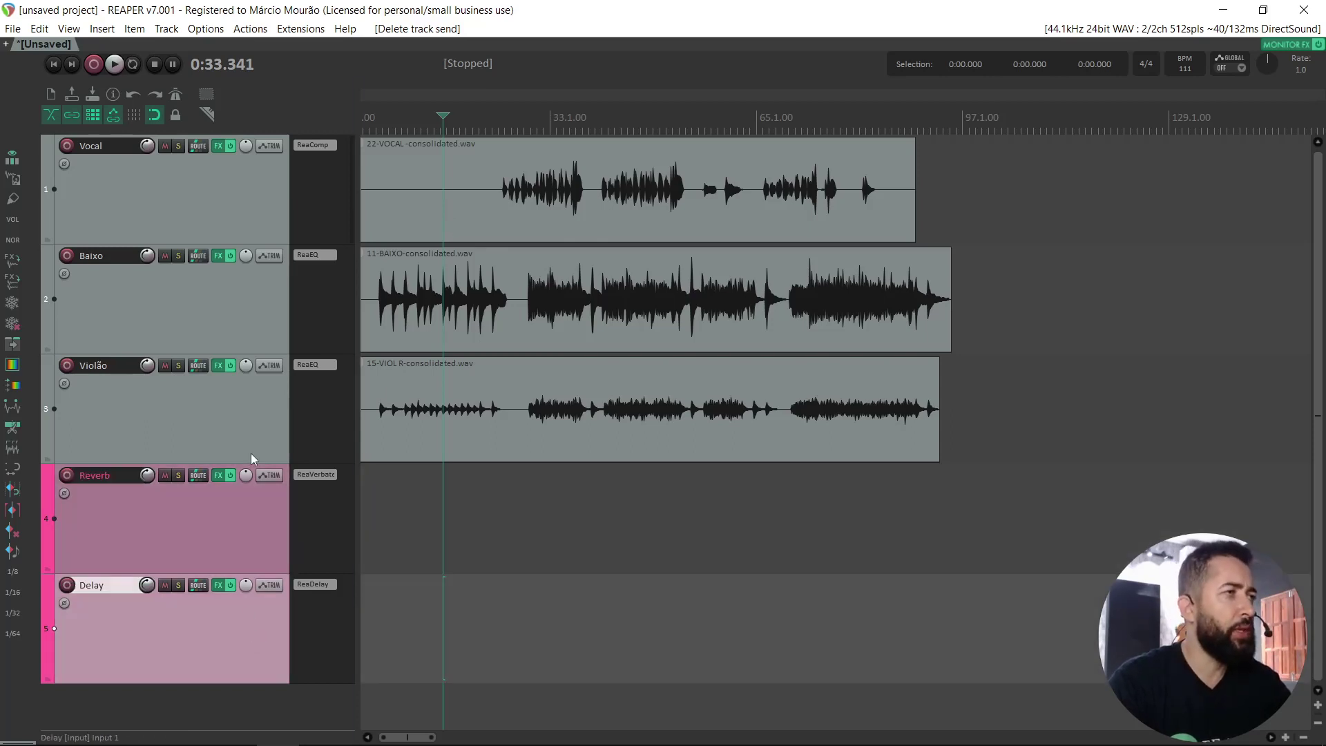
pyautogui.click(192, 197)
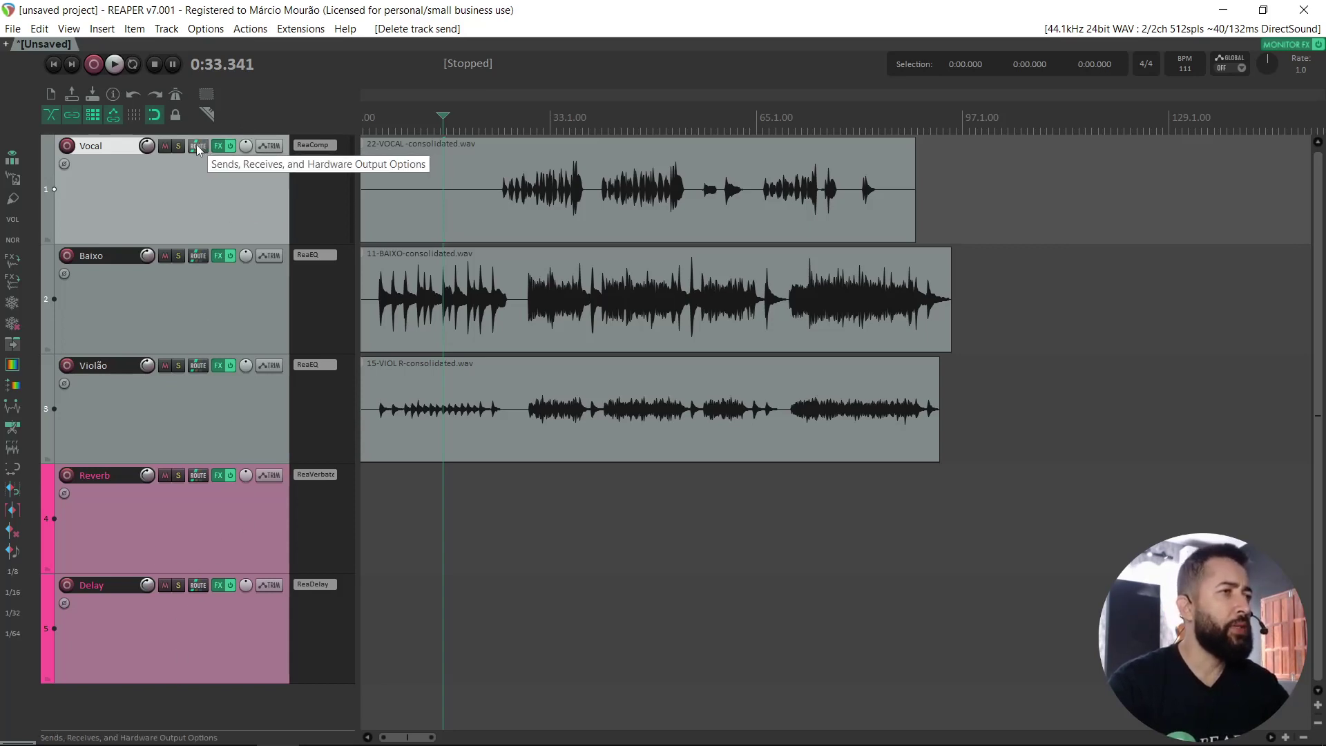
pyautogui.moveTo(197, 150); pyautogui.dragTo(213, 507)
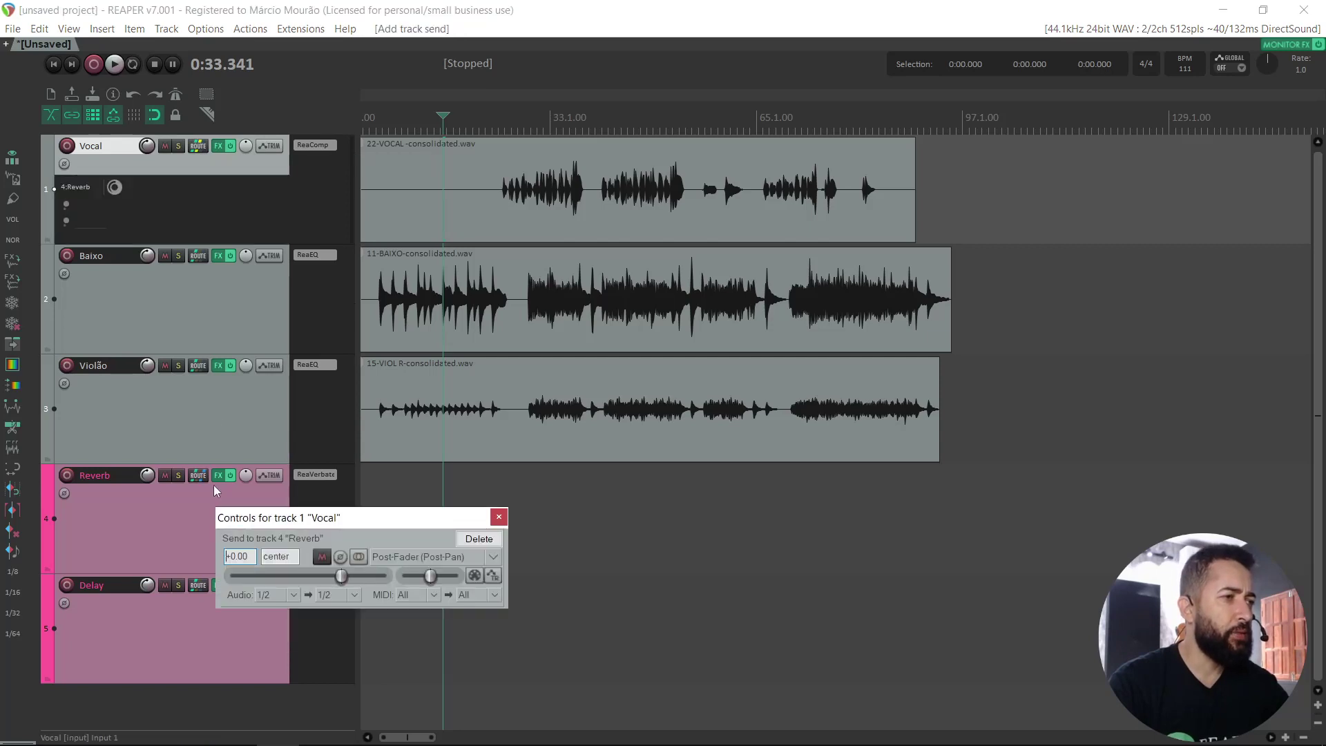
pyautogui.moveTo(197, 146); pyautogui.dragTo(187, 625)
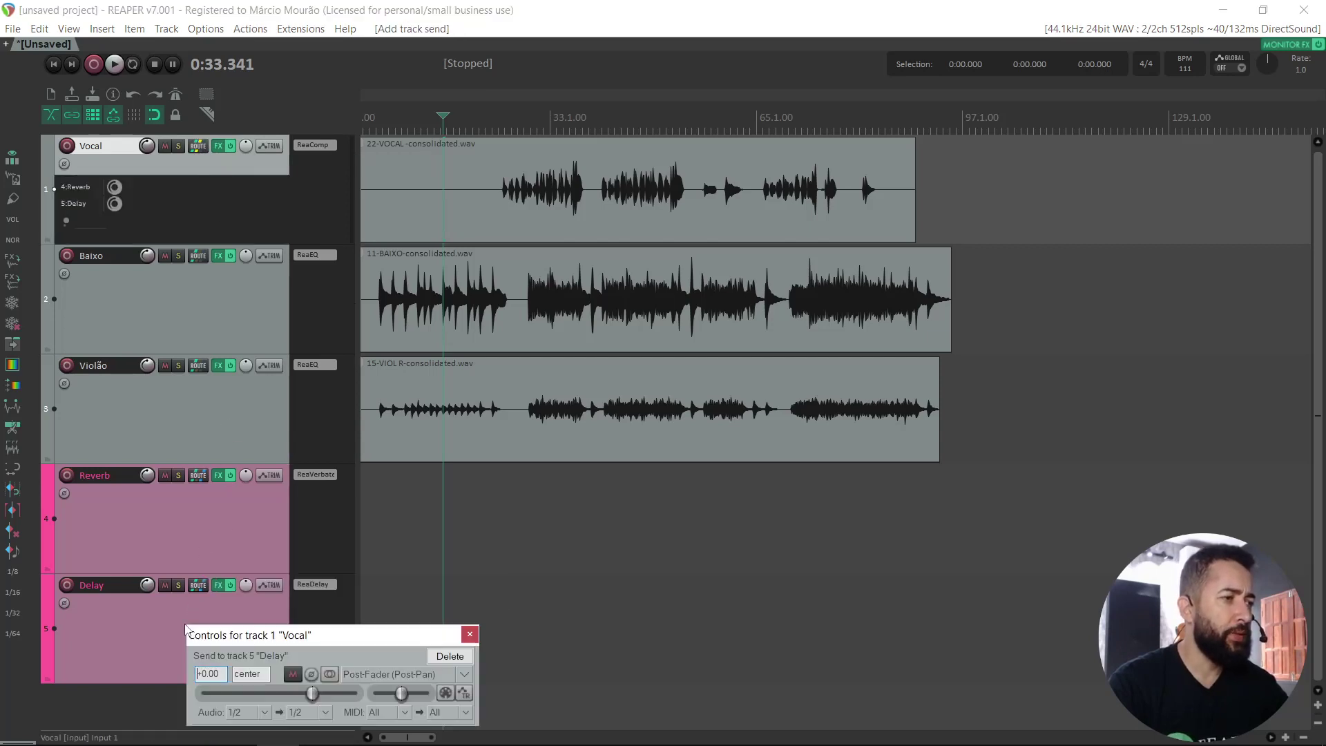
pyautogui.click(470, 635)
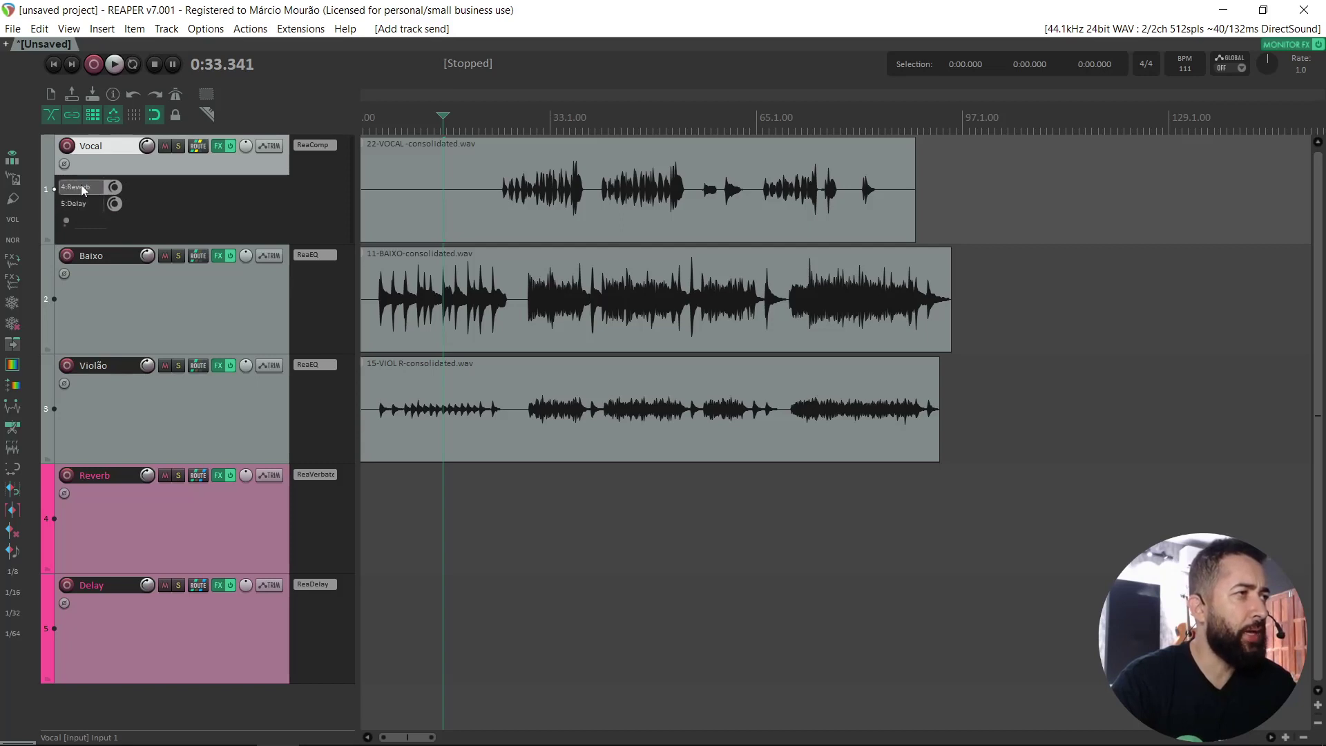
# Adjust the Reverb and Delay send levels in the Vocal track's panel and play the project from the vocal's entry.
pyautogui.moveTo(113, 185); pyautogui.dragTo(111, 219)
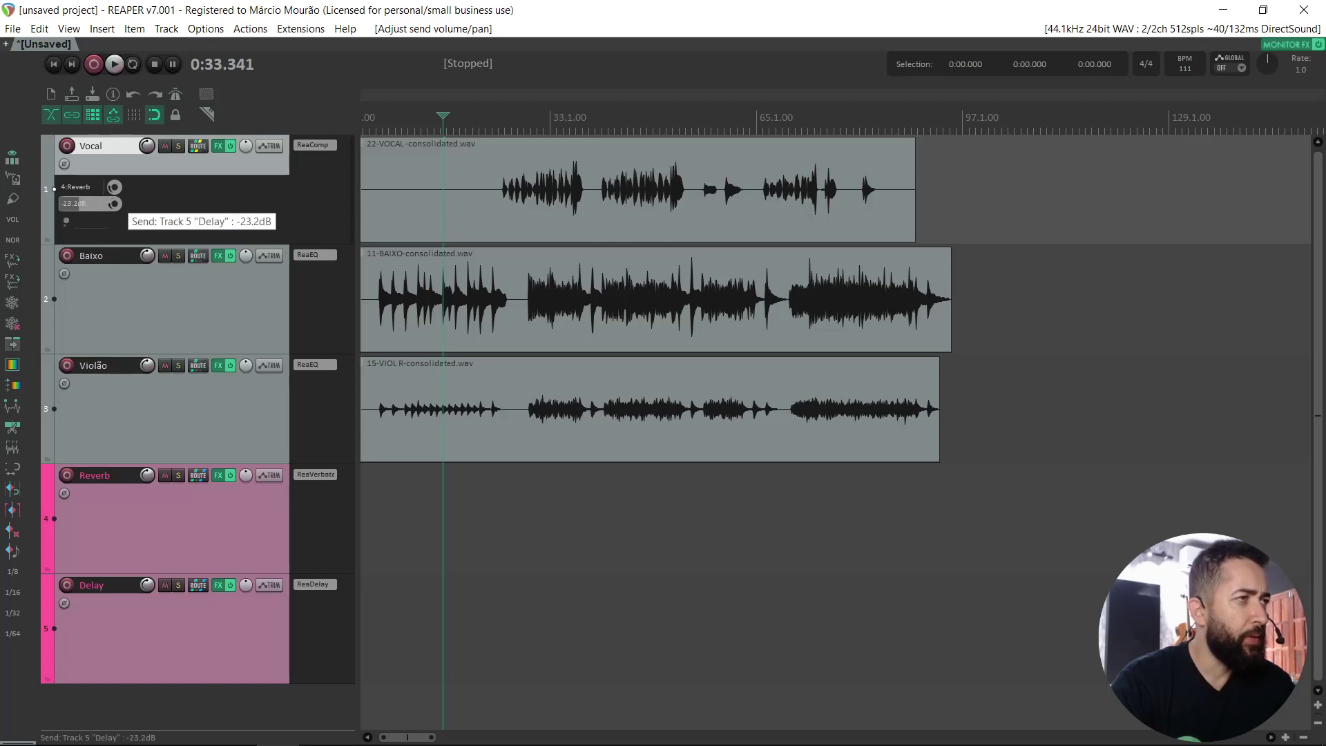
pyautogui.click(512, 112)
pyautogui.press('space')
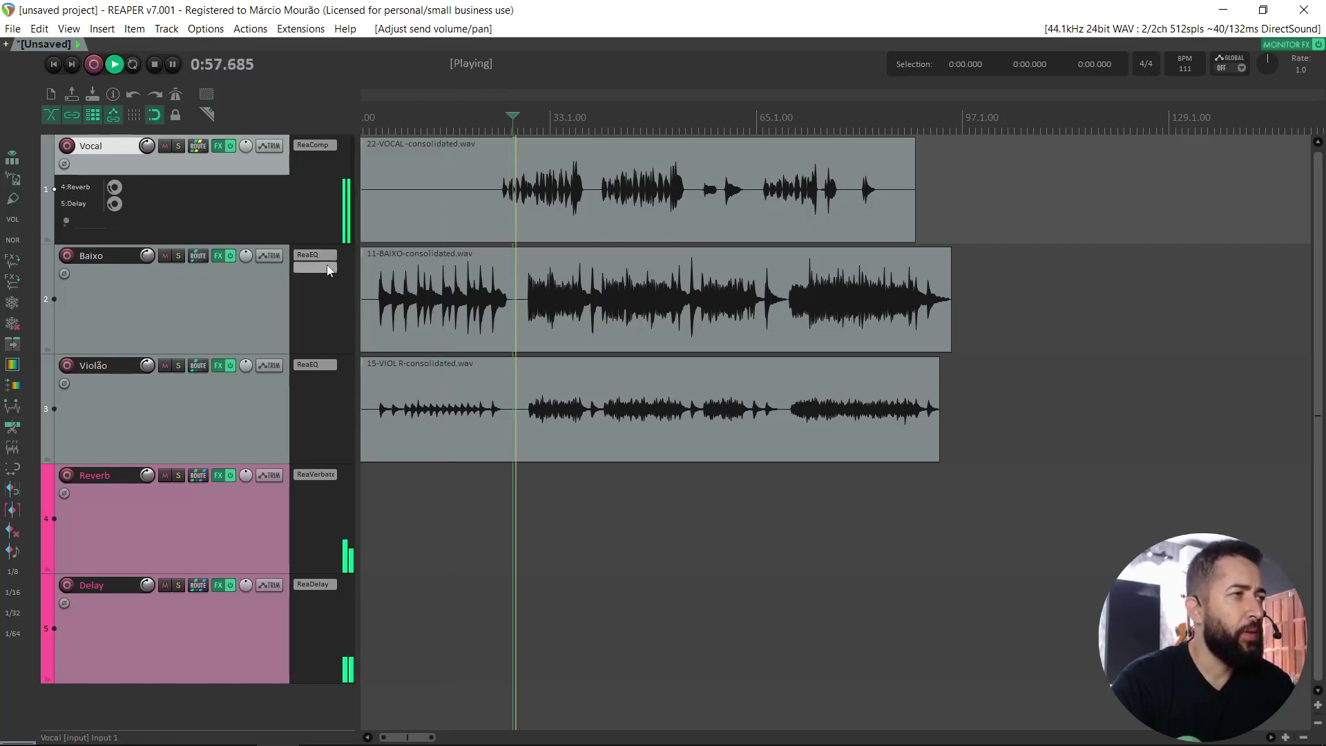
pyautogui.moveTo(113, 186)
pyautogui.mouseDown()
pyautogui.moveTo(113, 175)
pyautogui.moveTo(110, 205)
pyautogui.mouseUp()
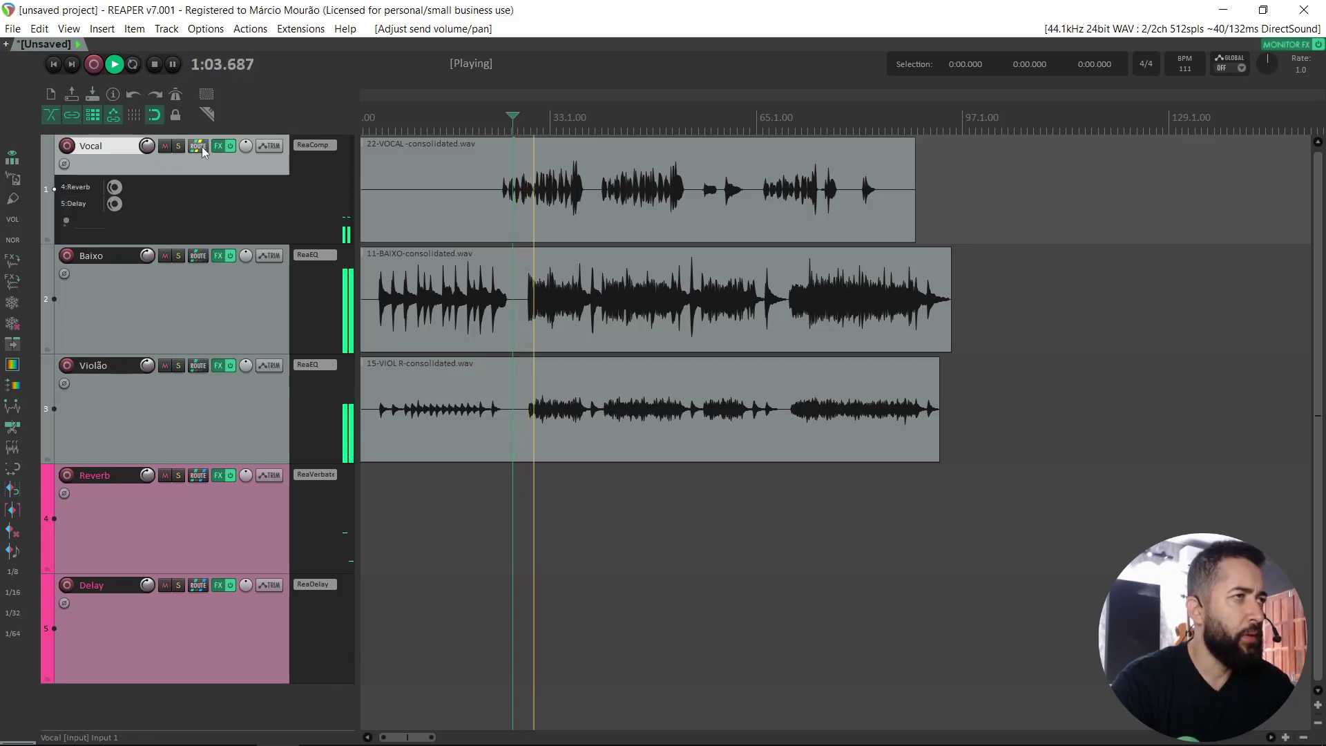
# Solo the Vocal track, raise its Reverb send level during playback, and stop playback.
pyautogui.click(177, 146)
pyautogui.moveTo(114, 186); pyautogui.dragTo(114, 172)
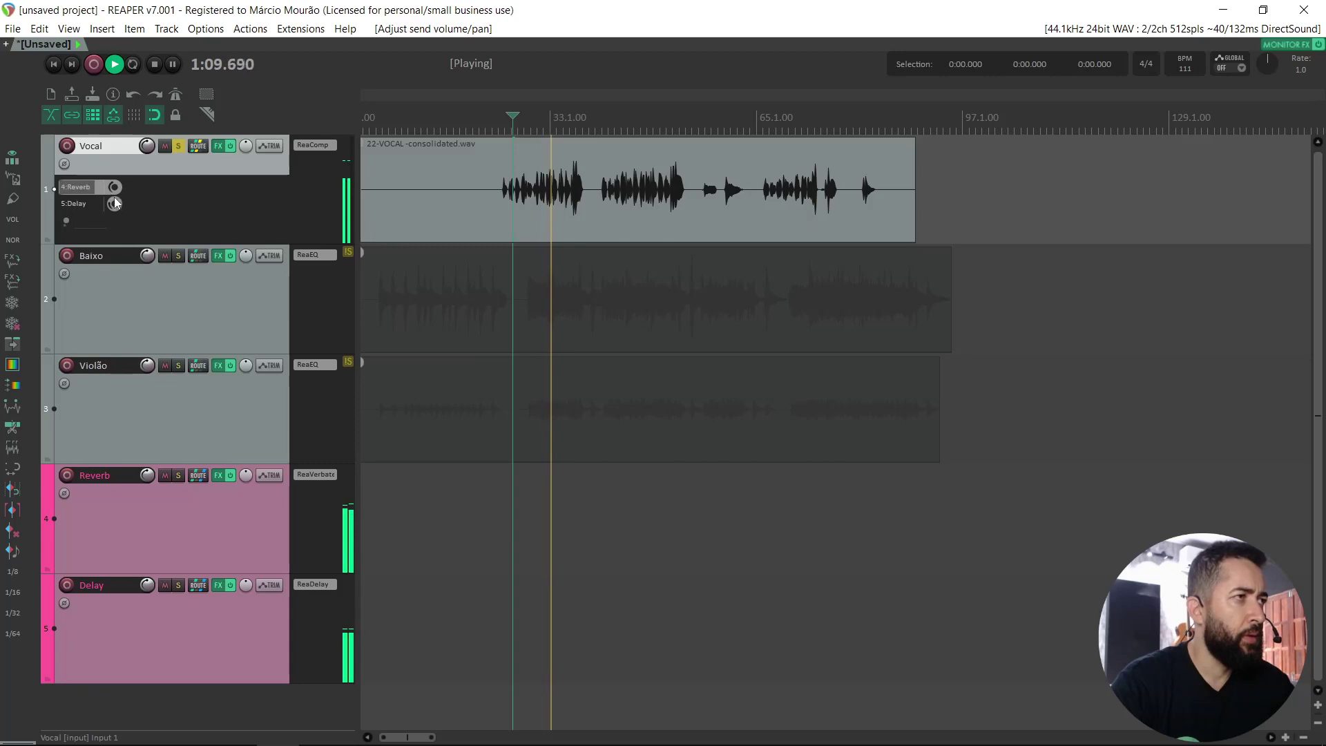
pyautogui.moveTo(113, 205)
pyautogui.press('space')
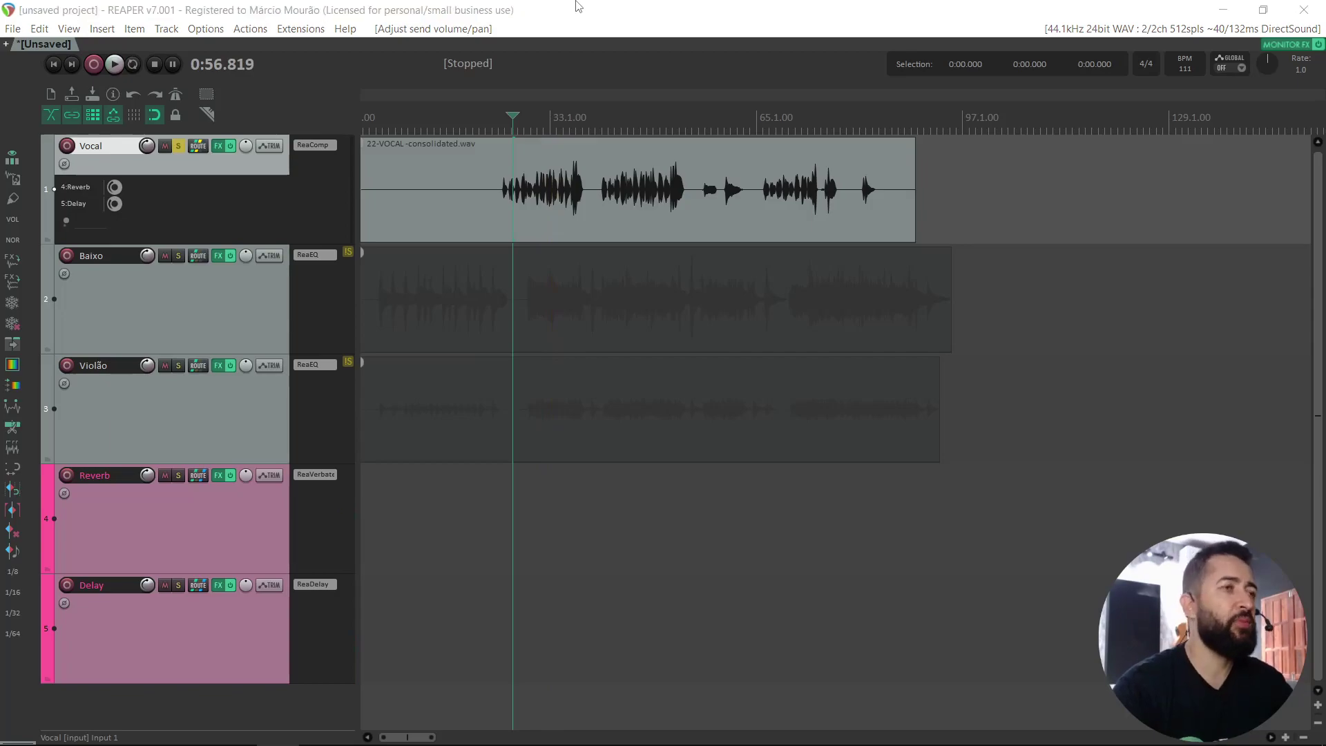
# Switch to the browser, open the Multitracks page from the Portal da Produção library and look through its downloads.
pyautogui.hotkey('alt', 'Tab')
pyautogui.hotkey('alt', 'Tab')
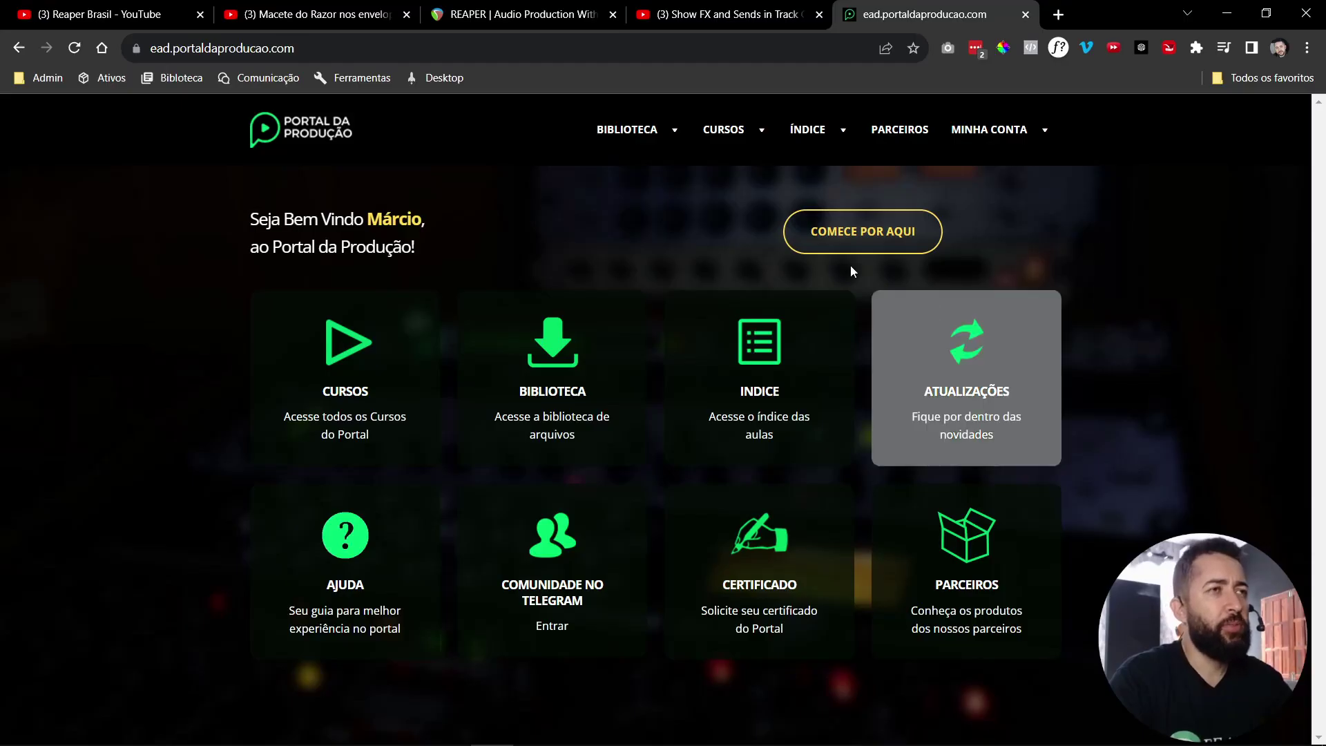
pyautogui.moveTo(628, 130)
pyautogui.click(651, 295)
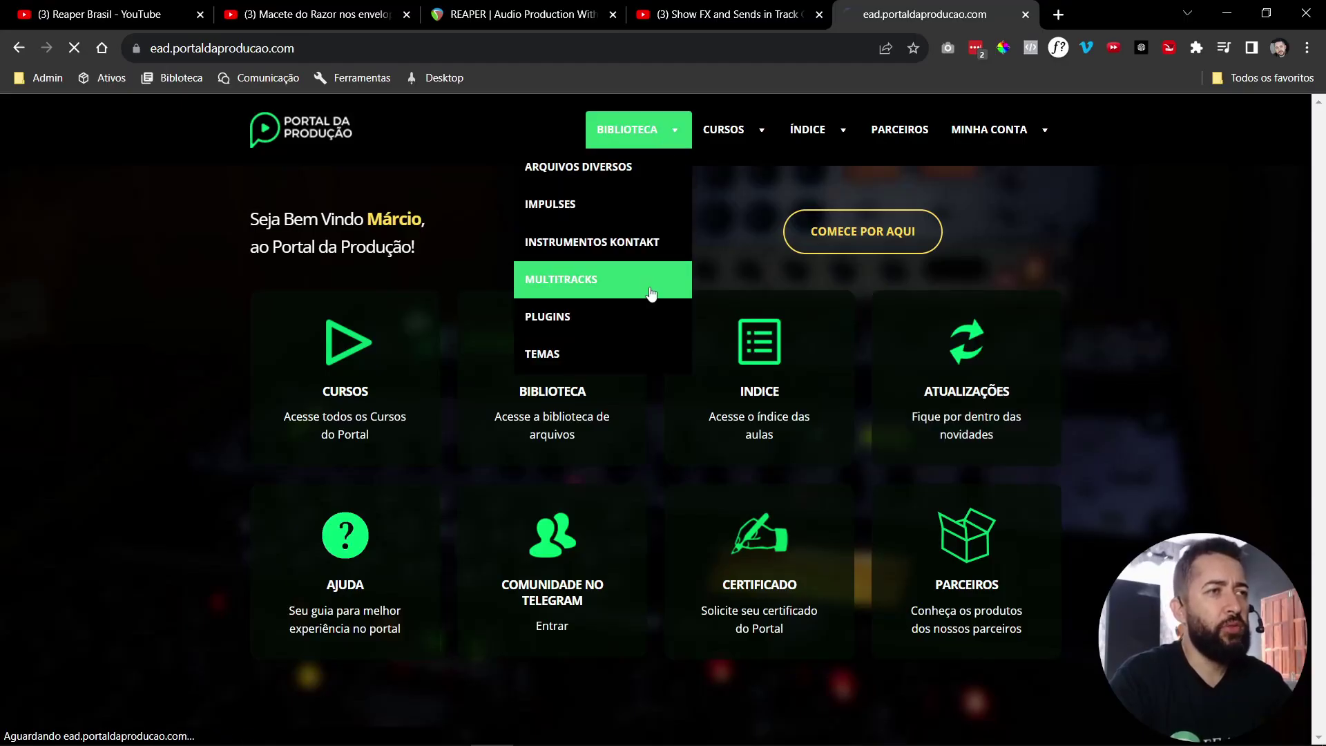
pyautogui.scroll(-8, 751, 377)
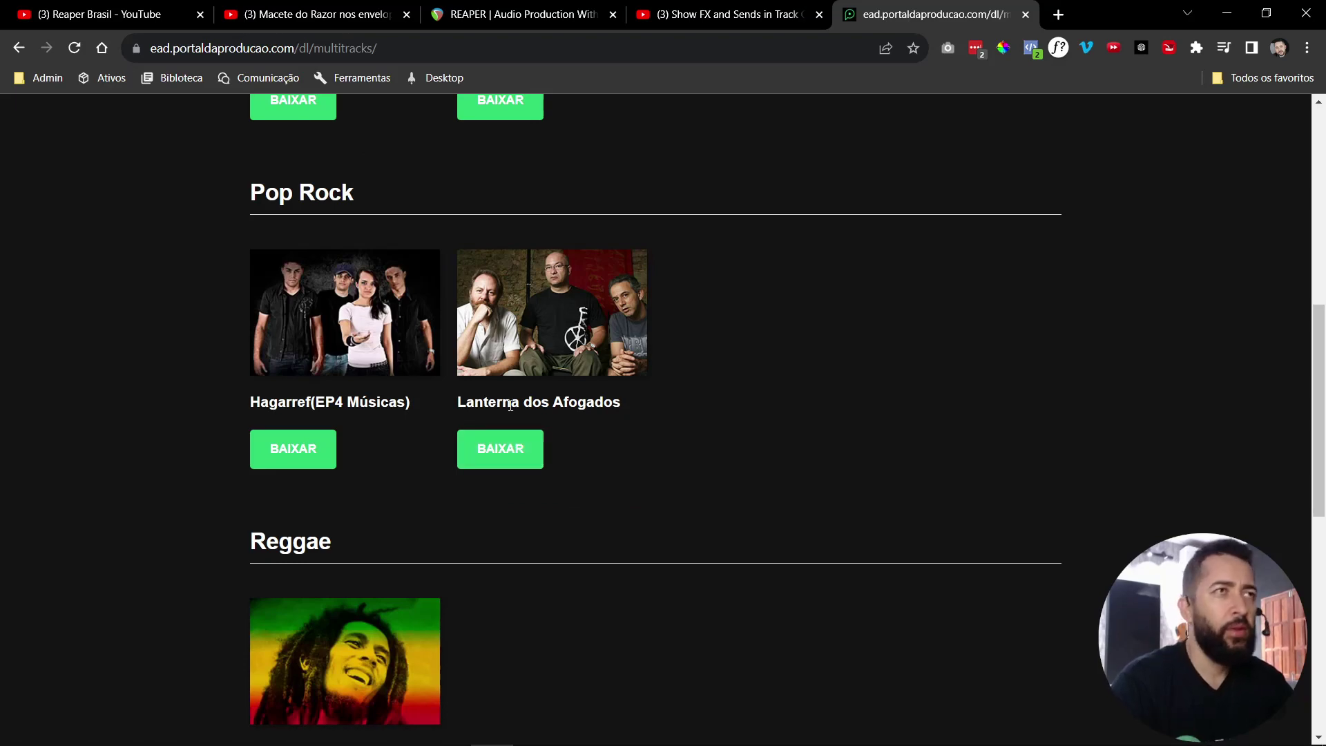
pyautogui.scroll(9, 912, 521)
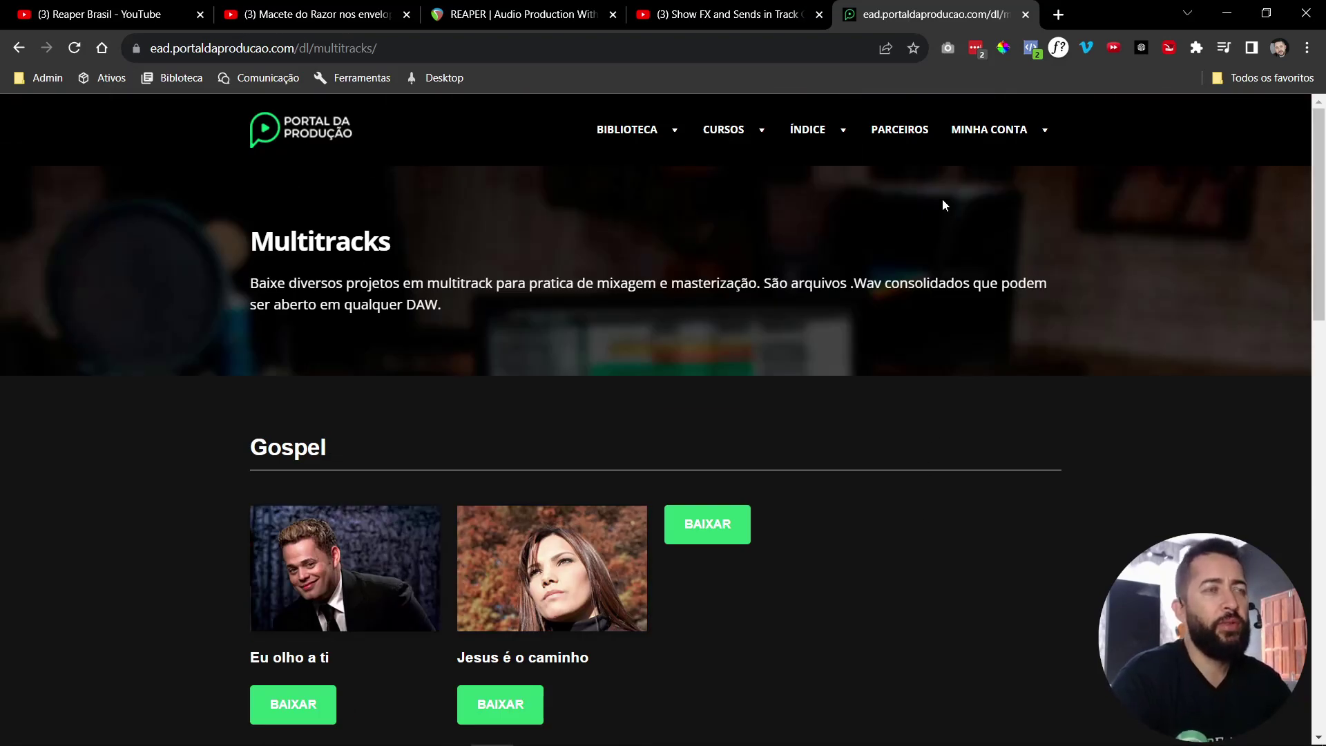
# Browse the Portal da Produção course categories, including Produção Comercial and Produção Musical, and return to REAPER.
pyautogui.moveTo(755, 134)
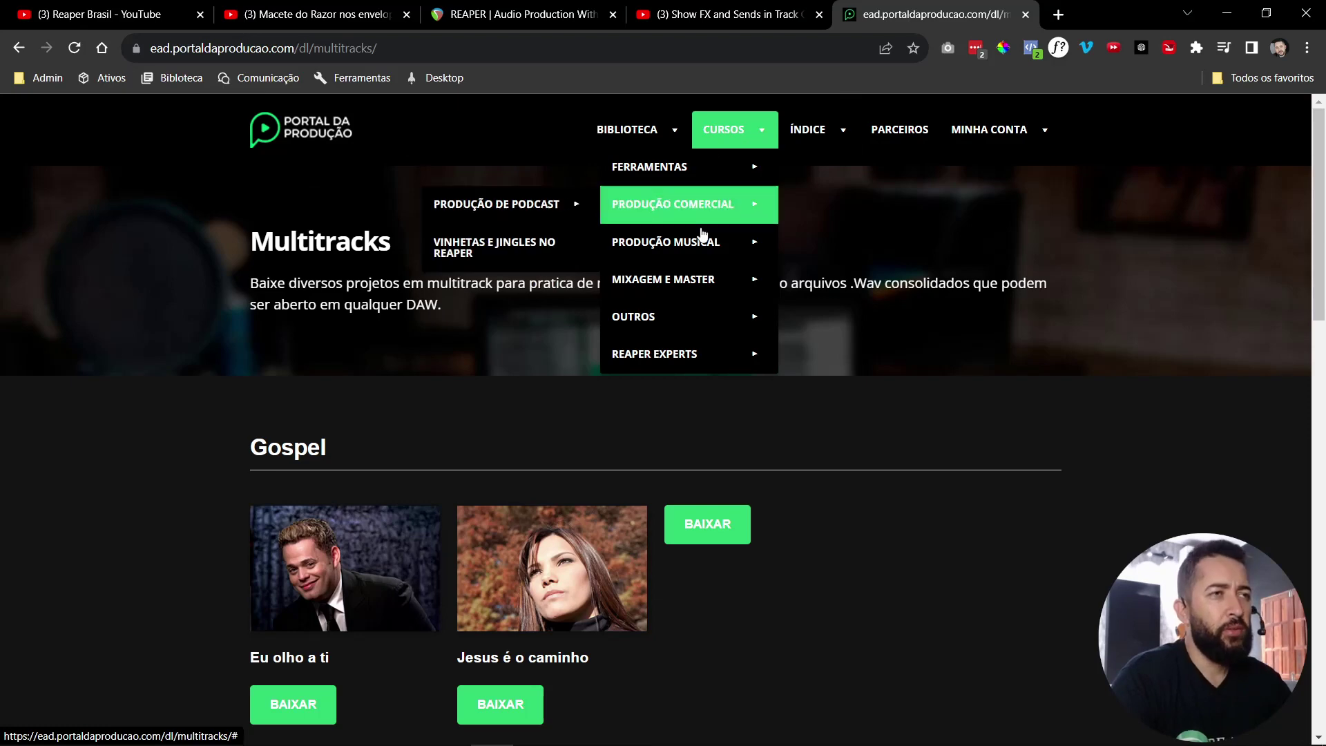
pyautogui.moveTo(656, 249)
pyautogui.moveTo(538, 379)
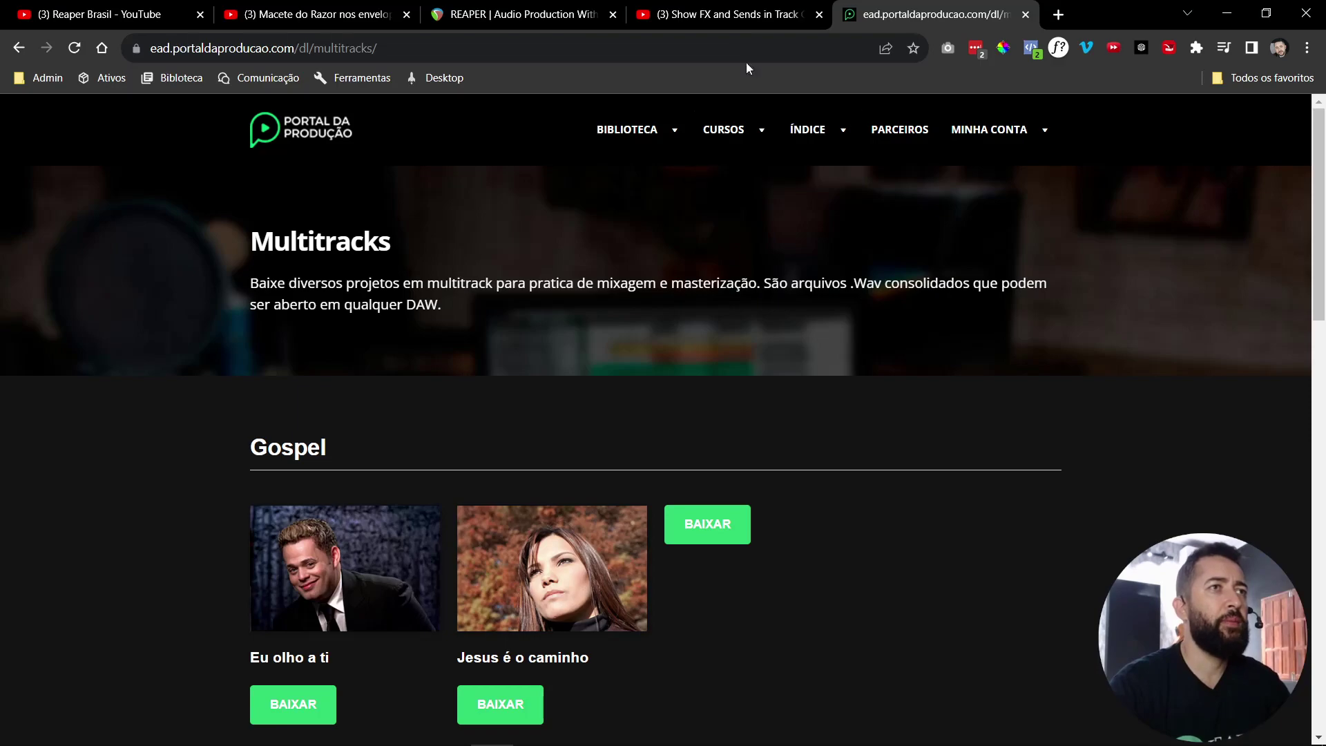
pyautogui.hotkey('alt', 'Tab')
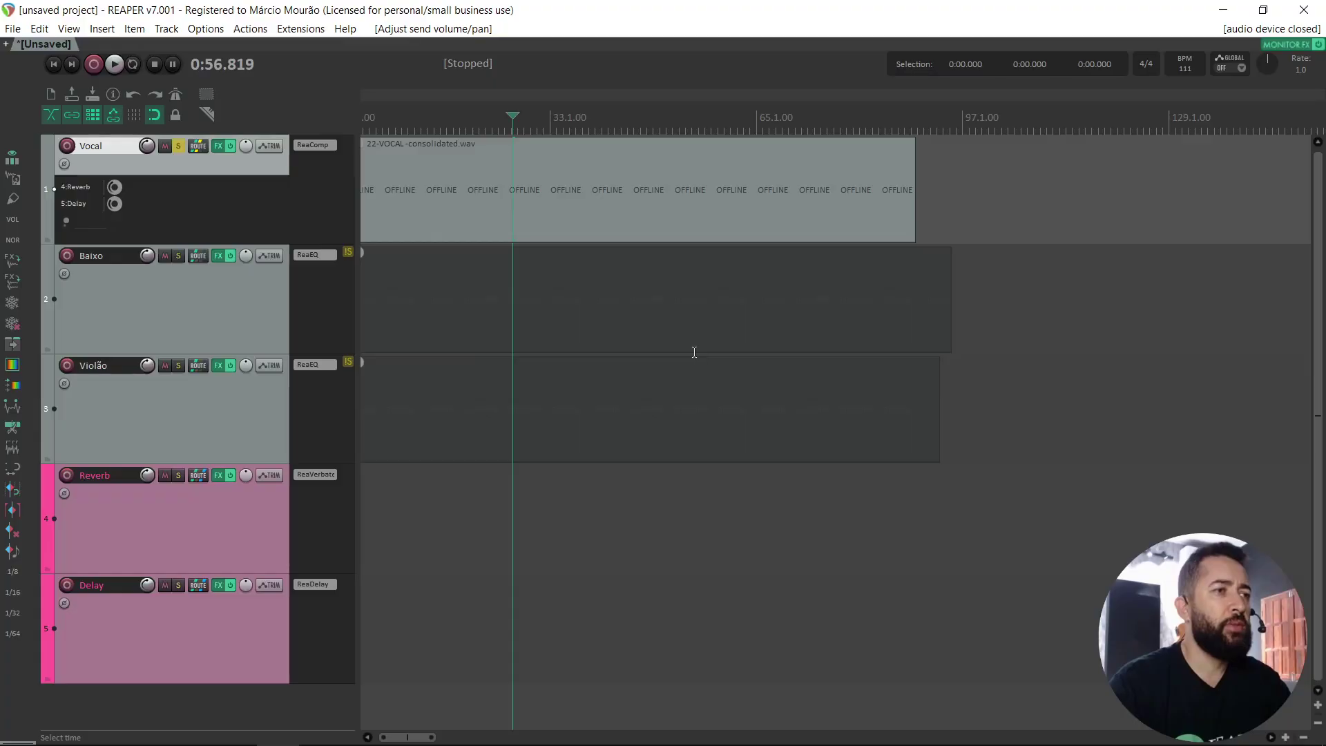
# Open ReaComp from the Vocal track's insert and turn off the solo on the Vocal track.
pyautogui.click(318, 146)
pyautogui.click(734, 206)
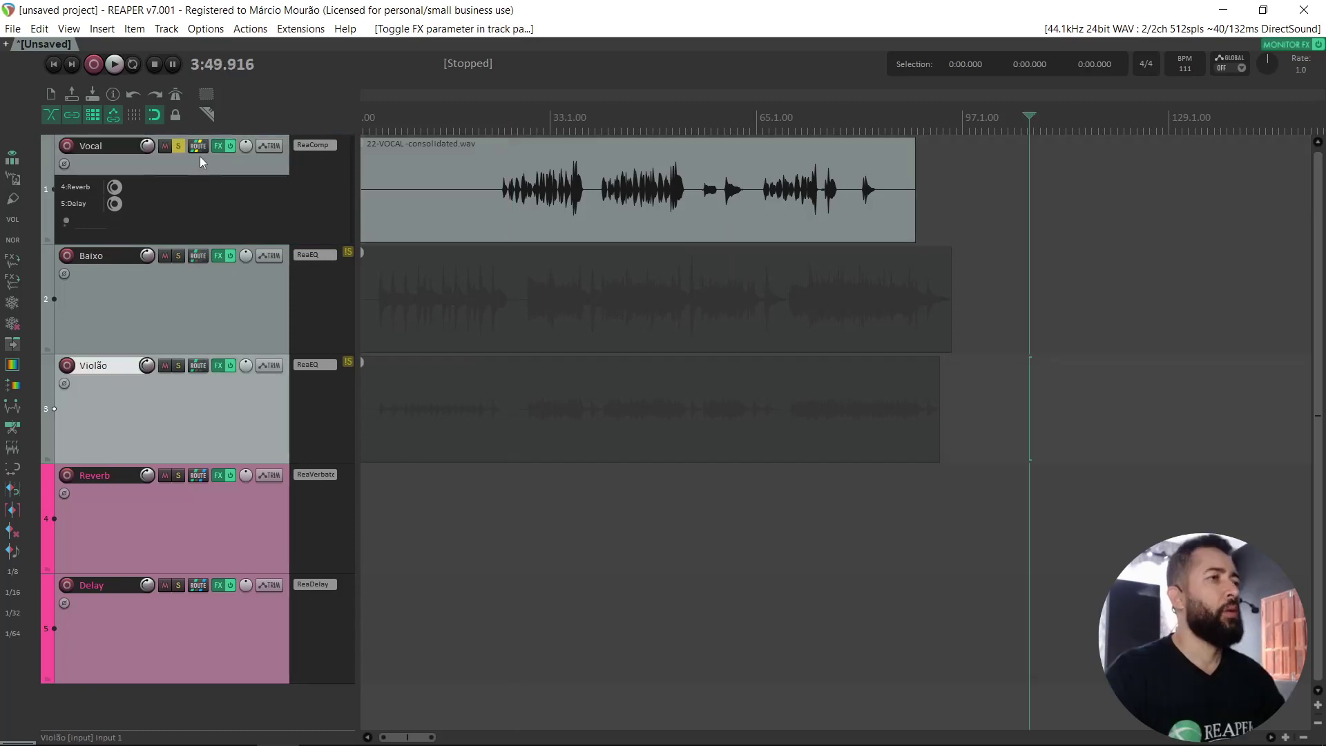
pyautogui.click(183, 148)
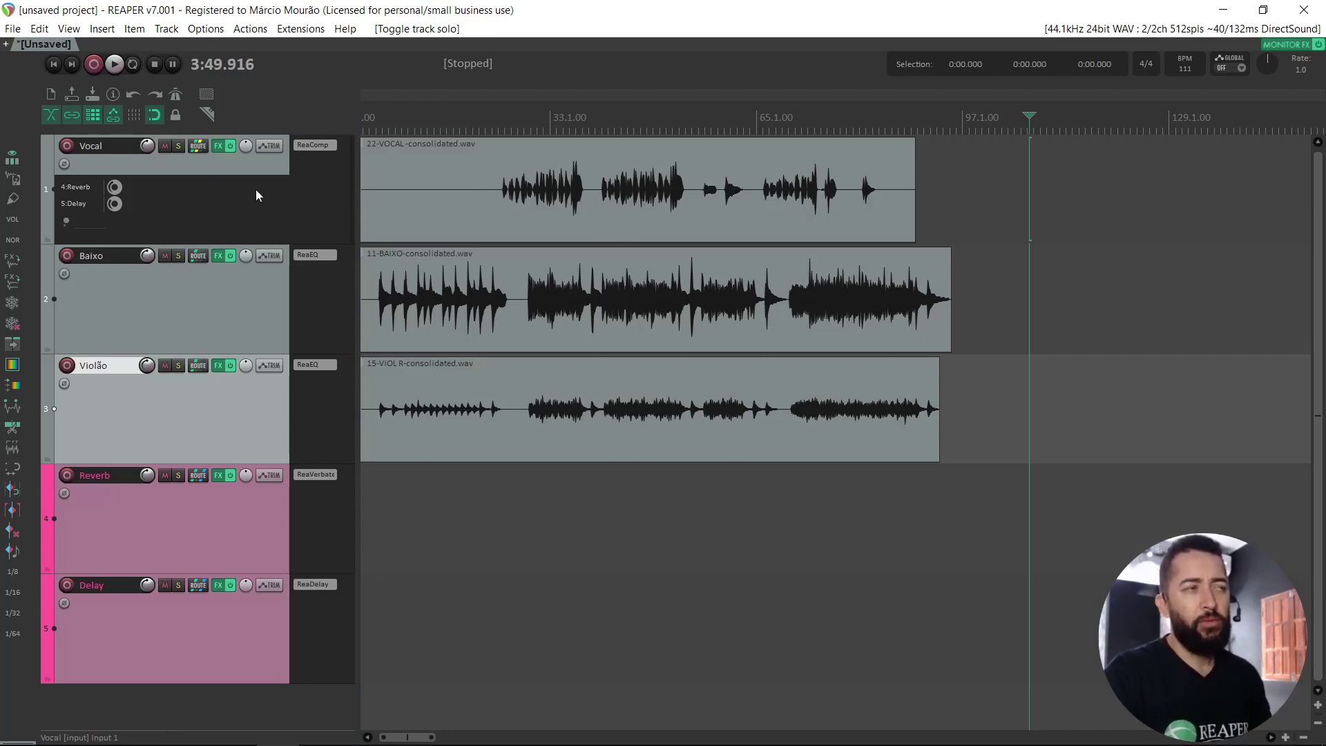
# Show ReaComp's Threshold parameter in the Vocal track's controls.
pyautogui.click(312, 147)
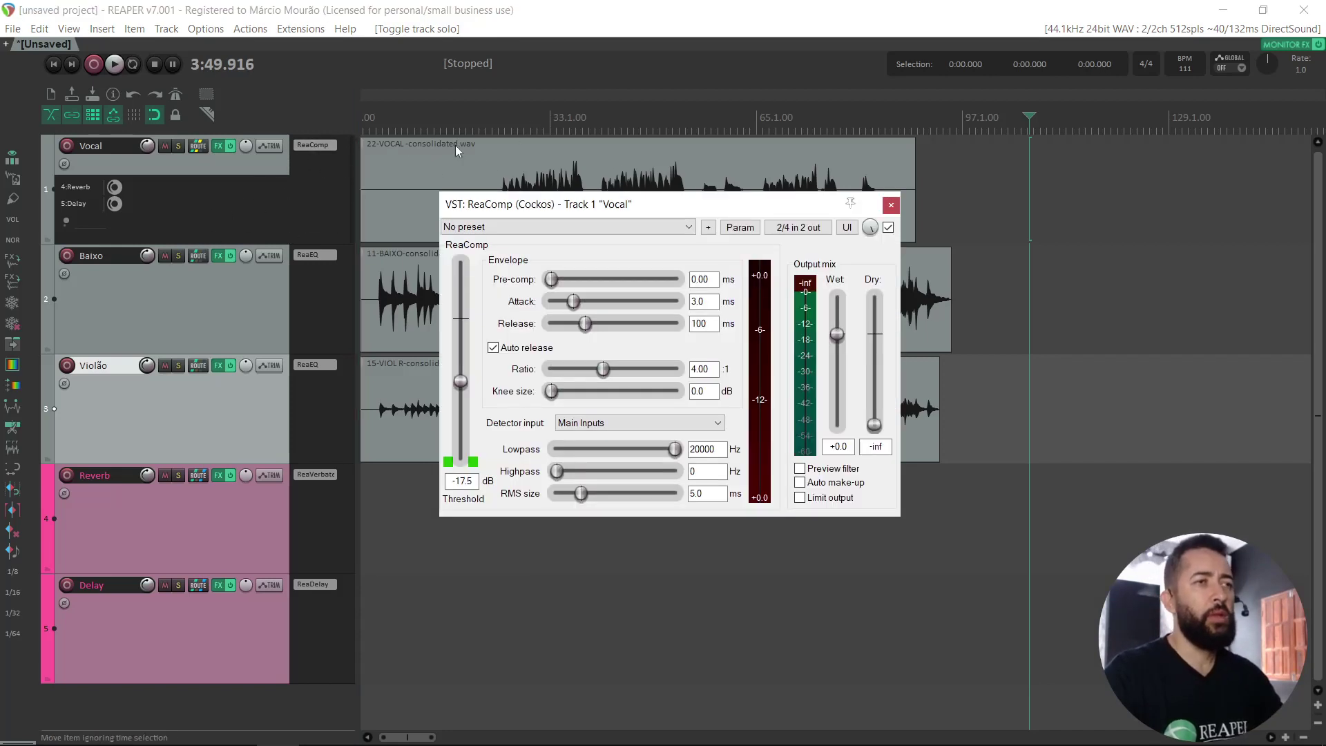
pyautogui.click(754, 228)
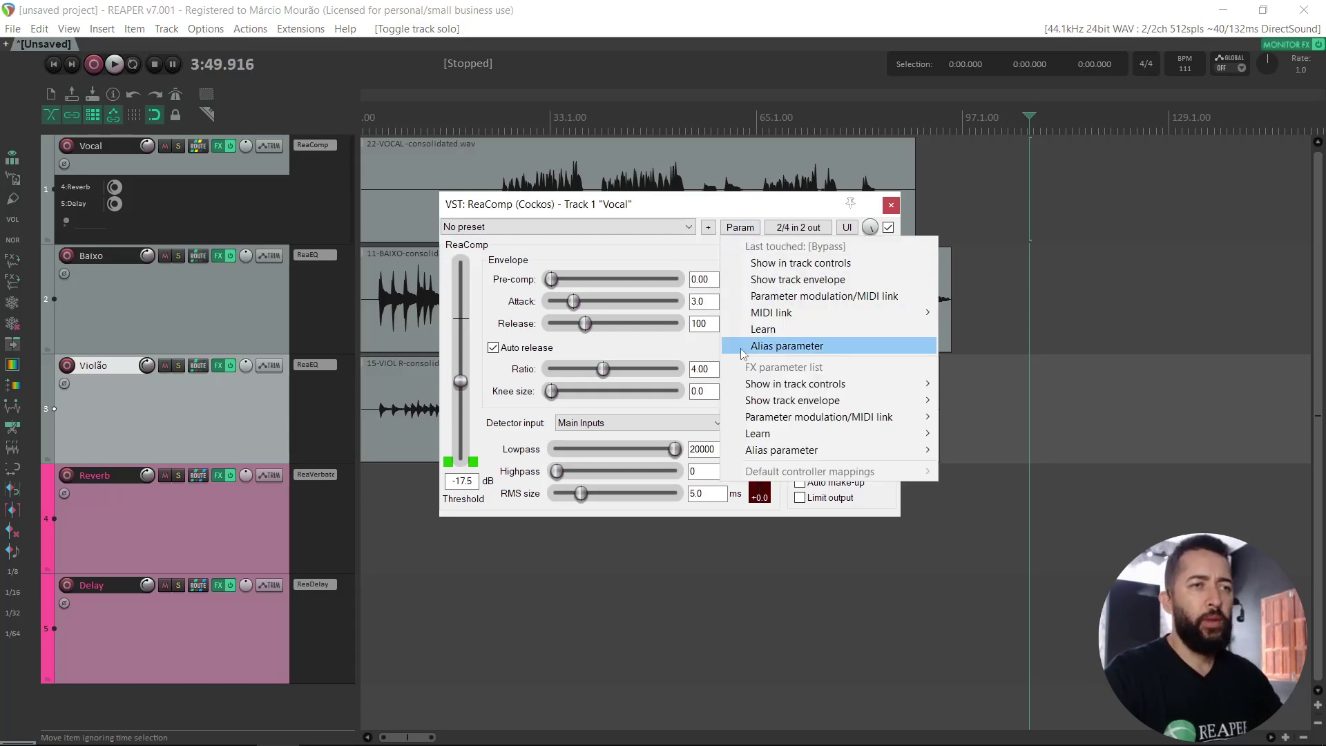
pyautogui.moveTo(740, 392)
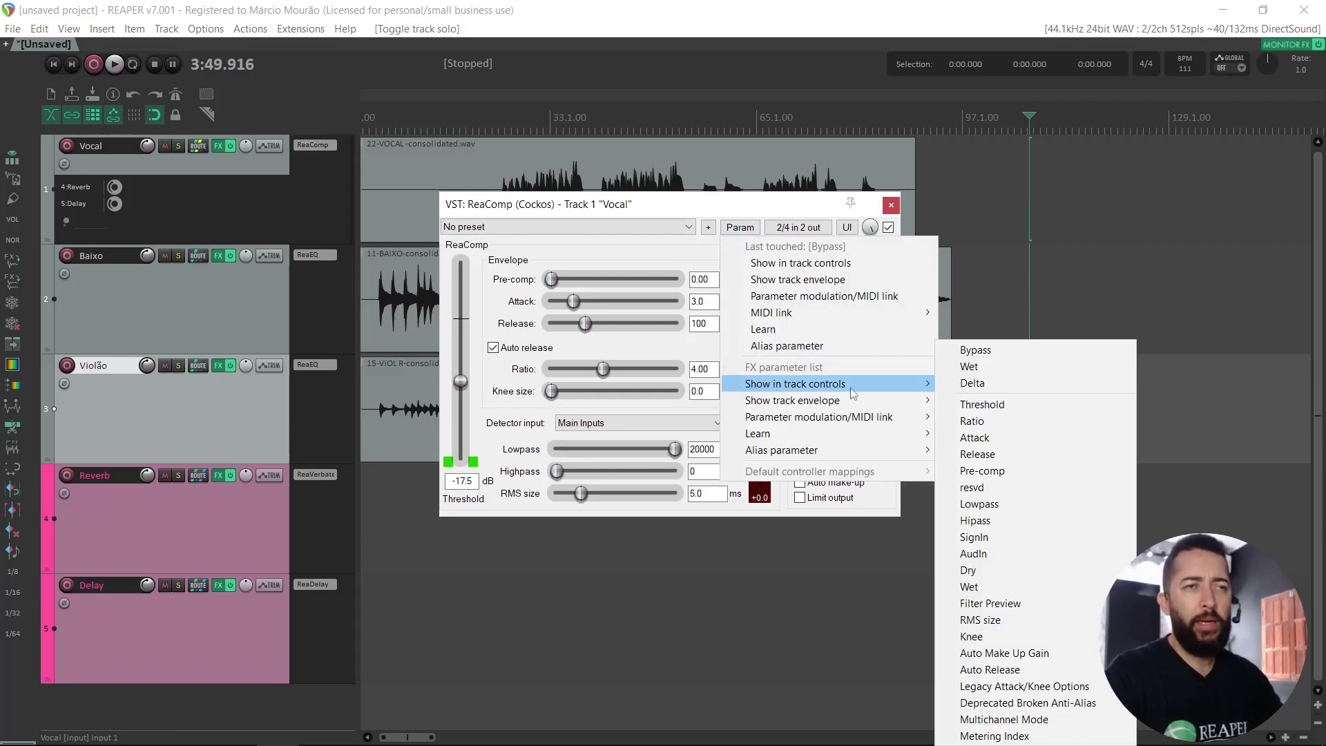
pyautogui.moveTo(861, 381)
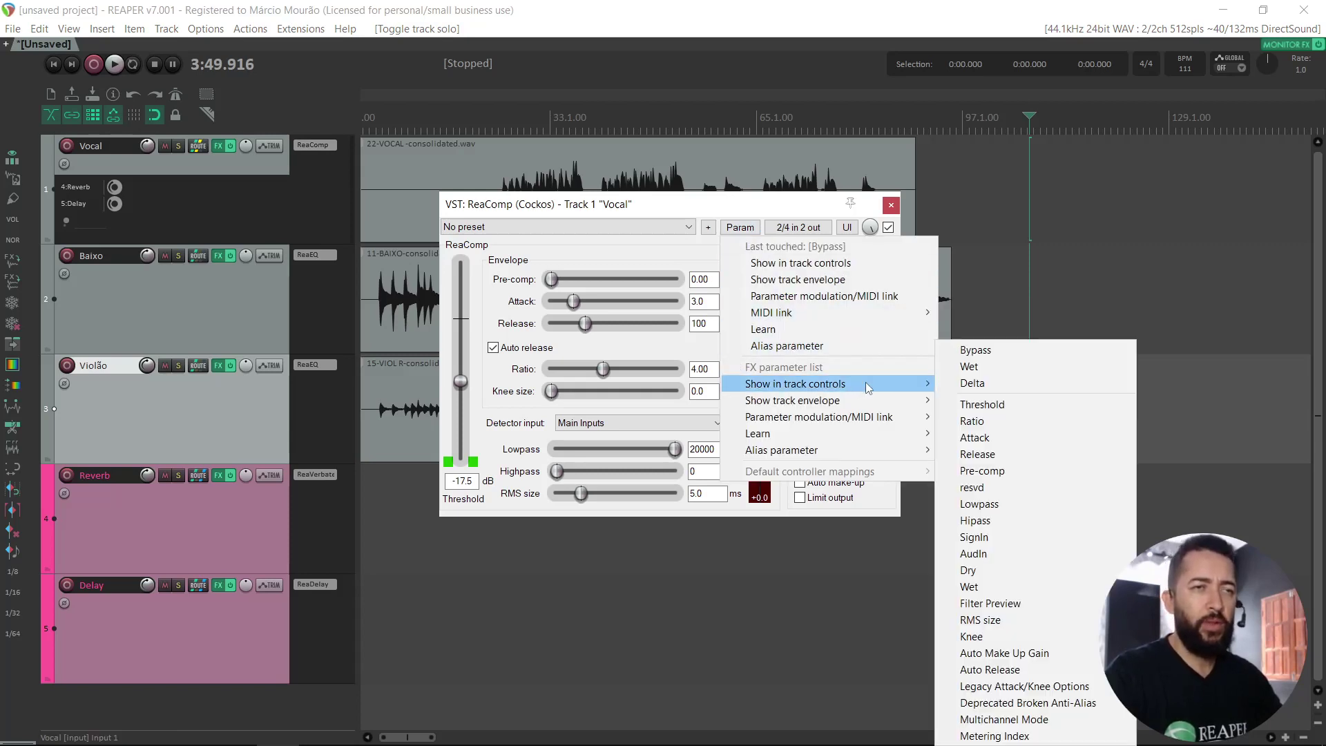
pyautogui.click(987, 405)
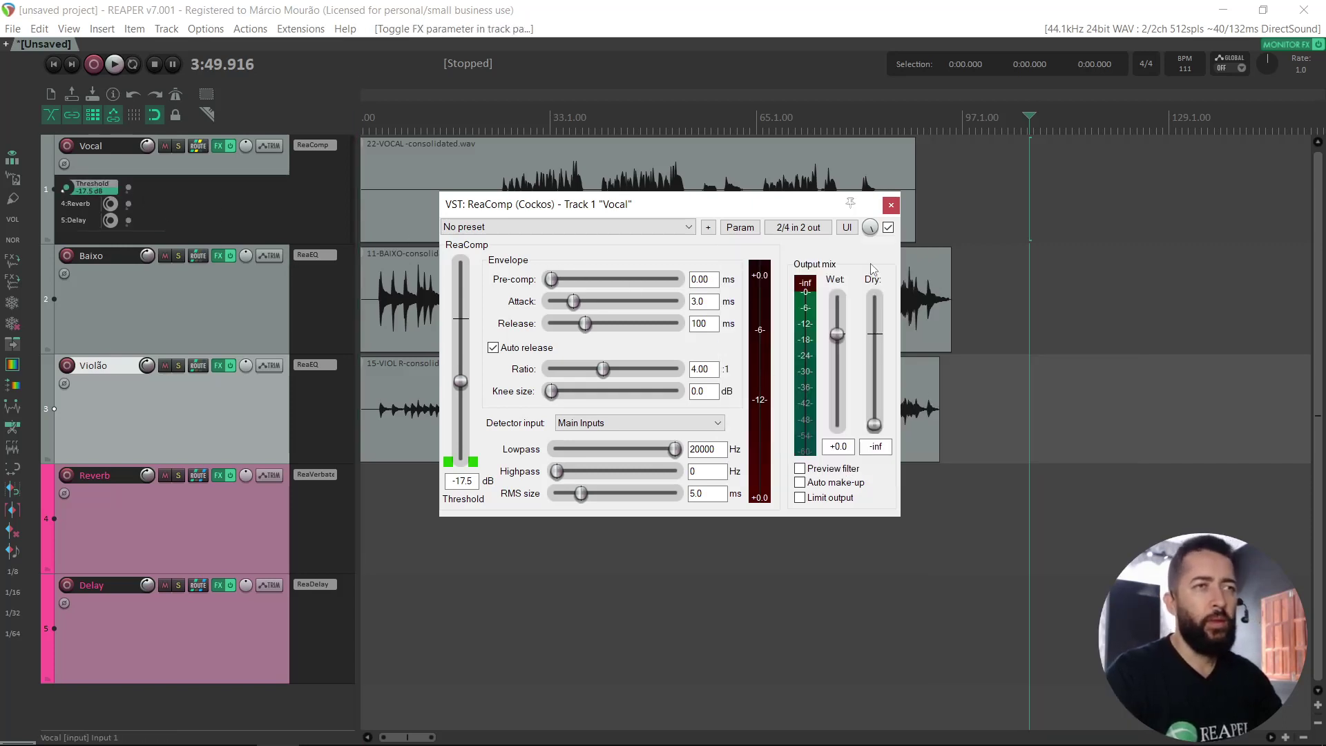
# Add ReaComp's Ratio parameter to the Vocal track's controls and close the plug-in window.
pyautogui.click(740, 228)
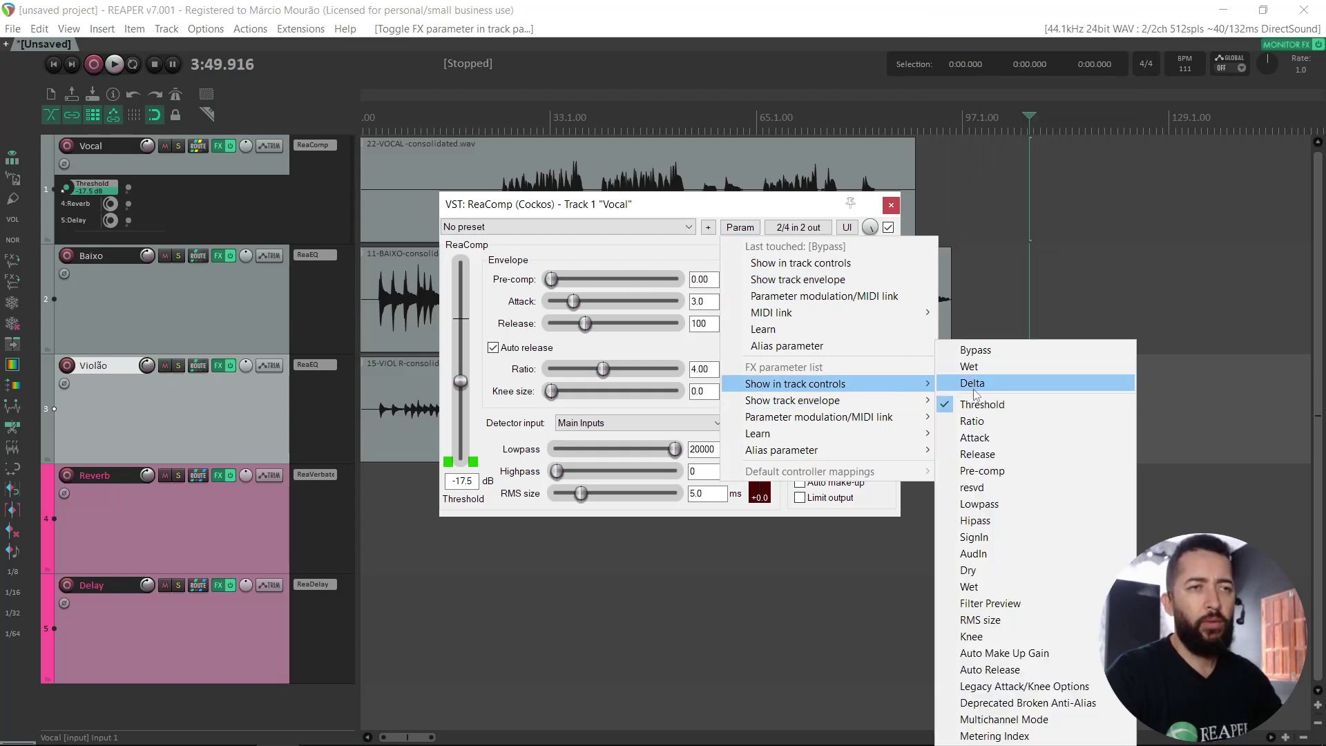
pyautogui.click(989, 423)
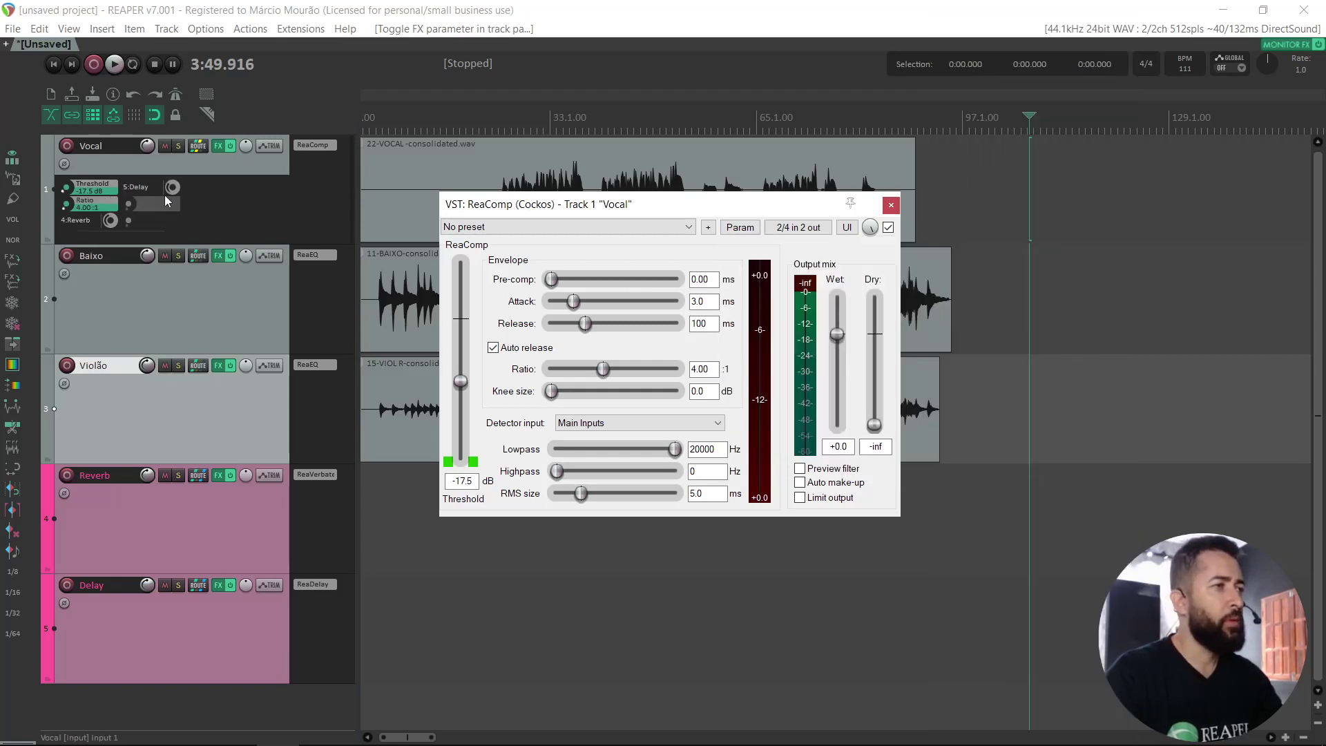
pyautogui.click(892, 205)
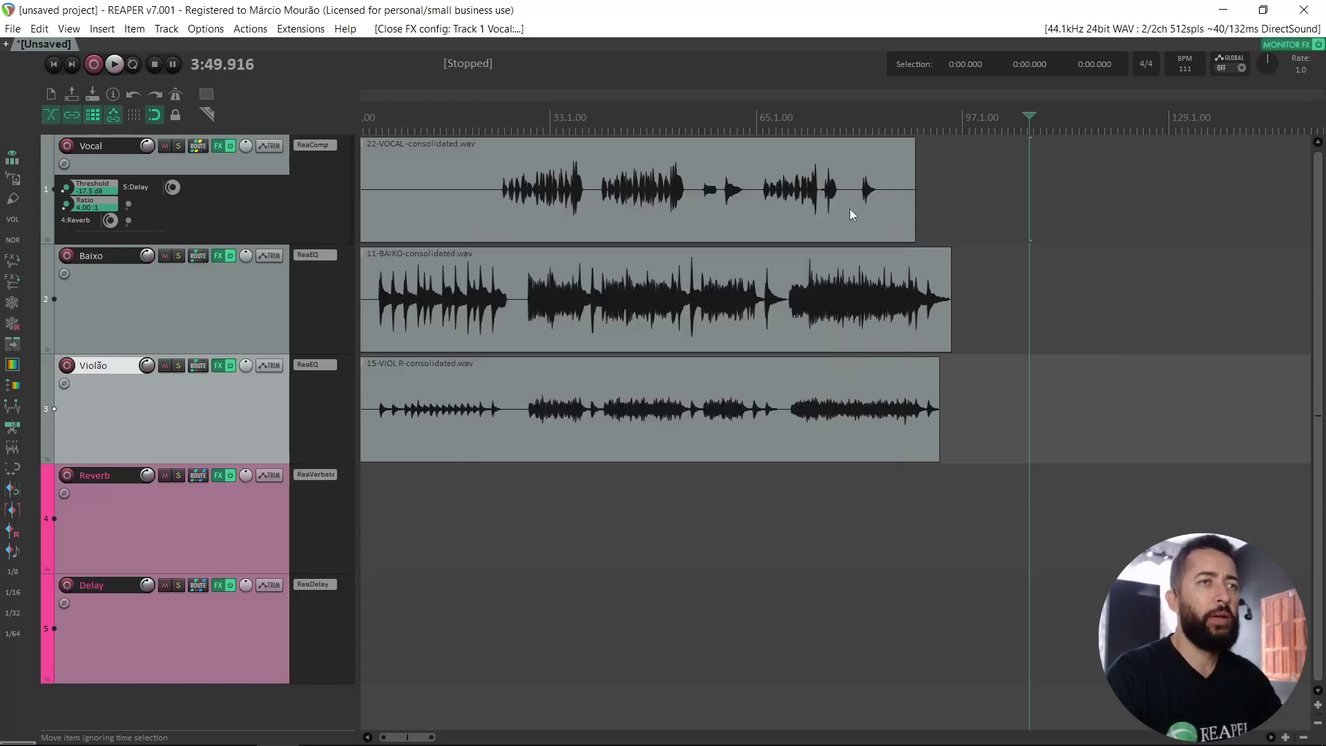
# Try the Threshold knob in the Vocal track's panel, and remove the Threshold and Ratio controls from it.
pyautogui.moveTo(72, 193); pyautogui.dragTo(71, 180)
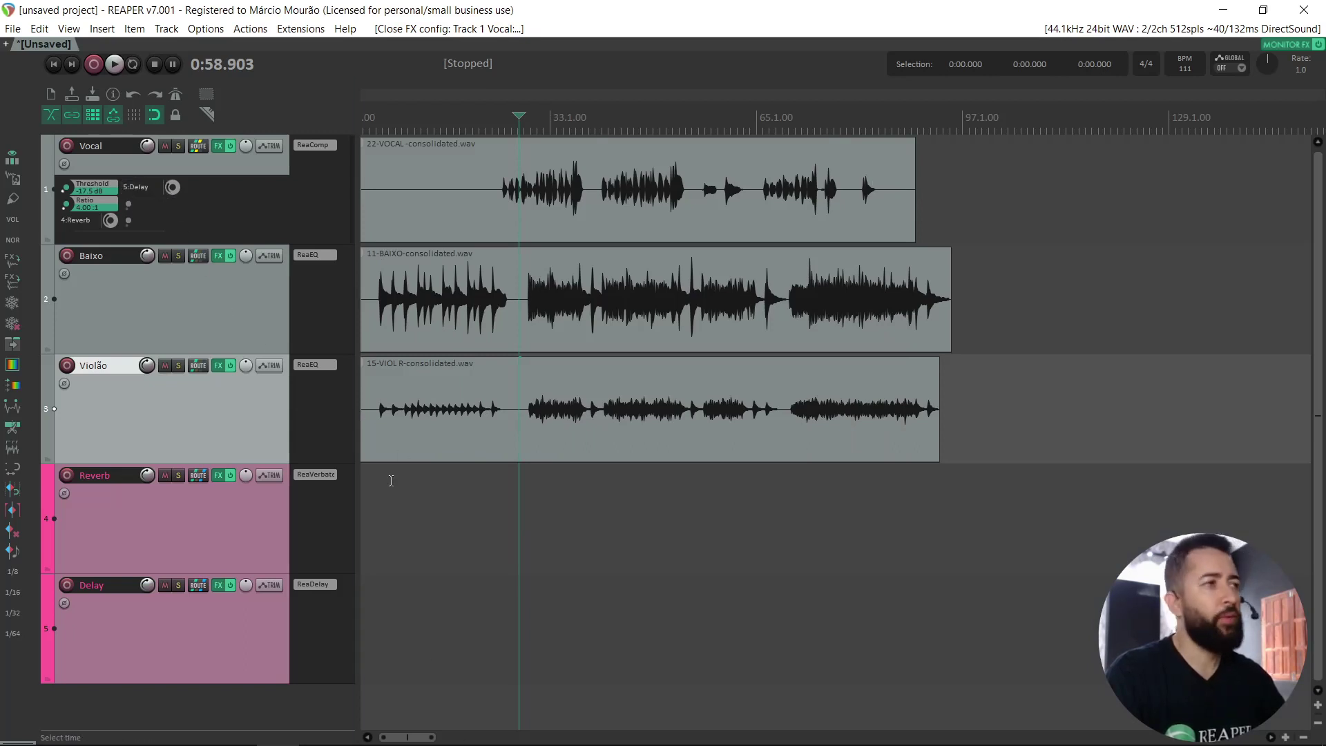
pyautogui.rightClick(86, 187)
pyautogui.click(87, 197)
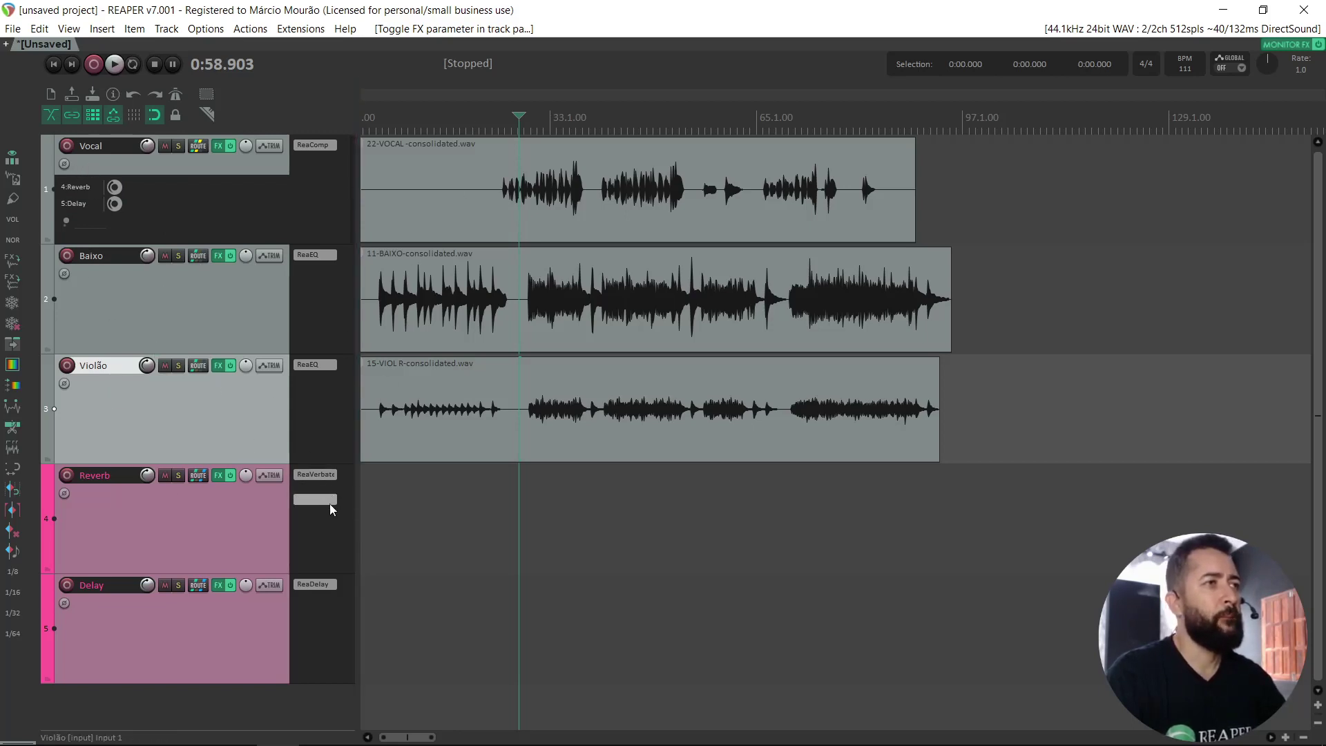
# Mute the Vocal track's Reverb and Delay sends, and unmute both again.
pyautogui.click(156, 191)
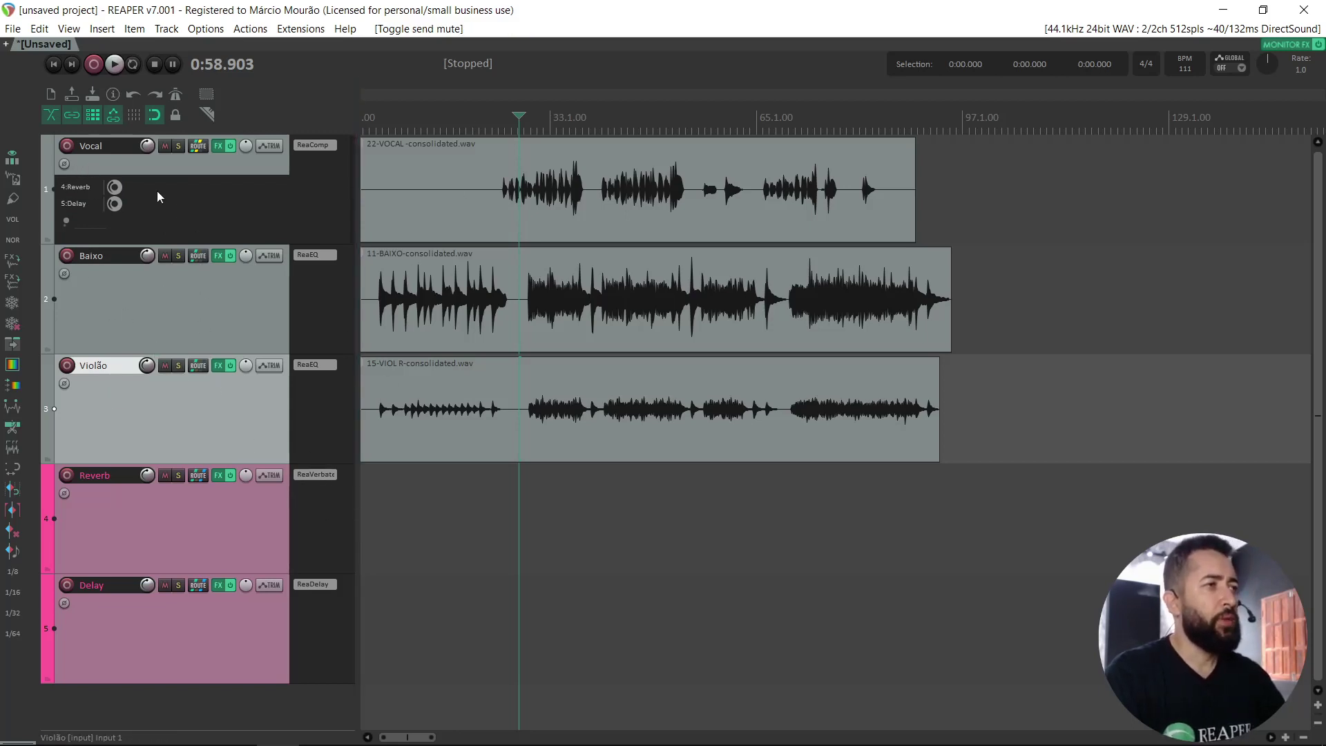
pyautogui.click(84, 189)
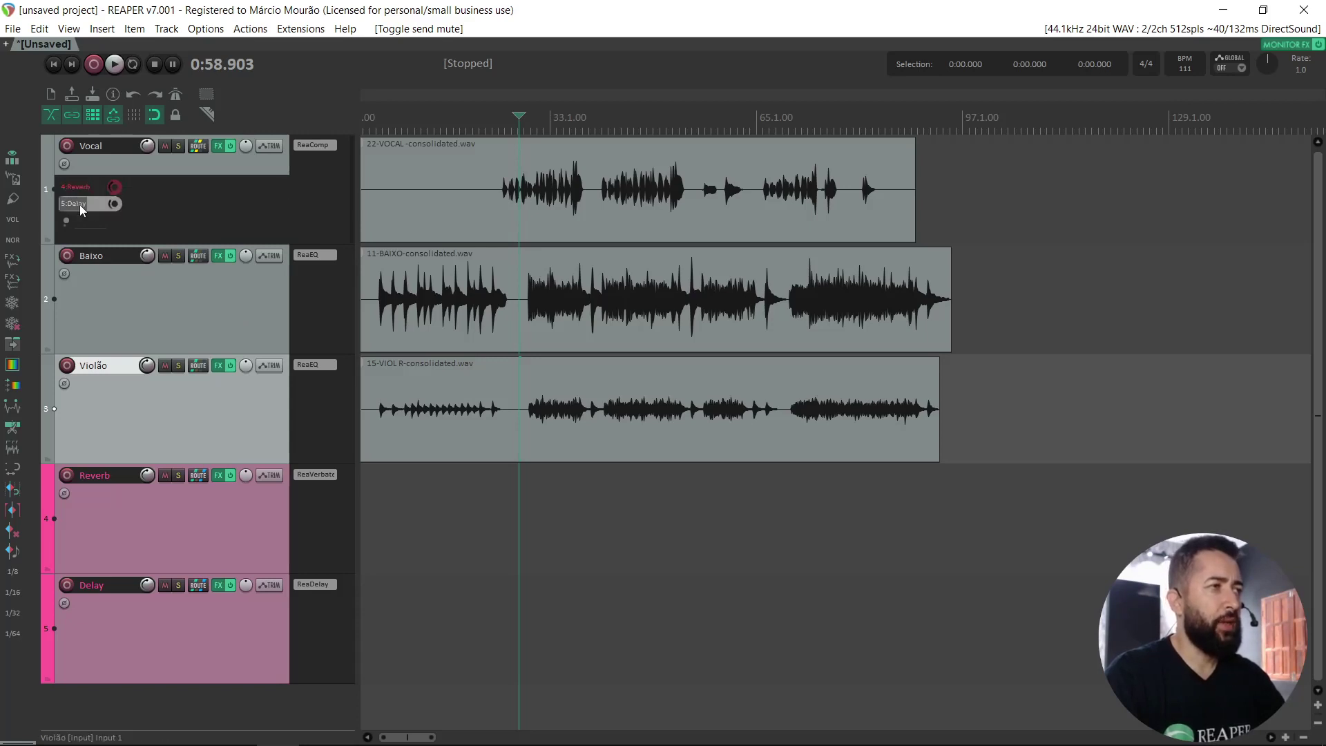
pyautogui.click(79, 207)
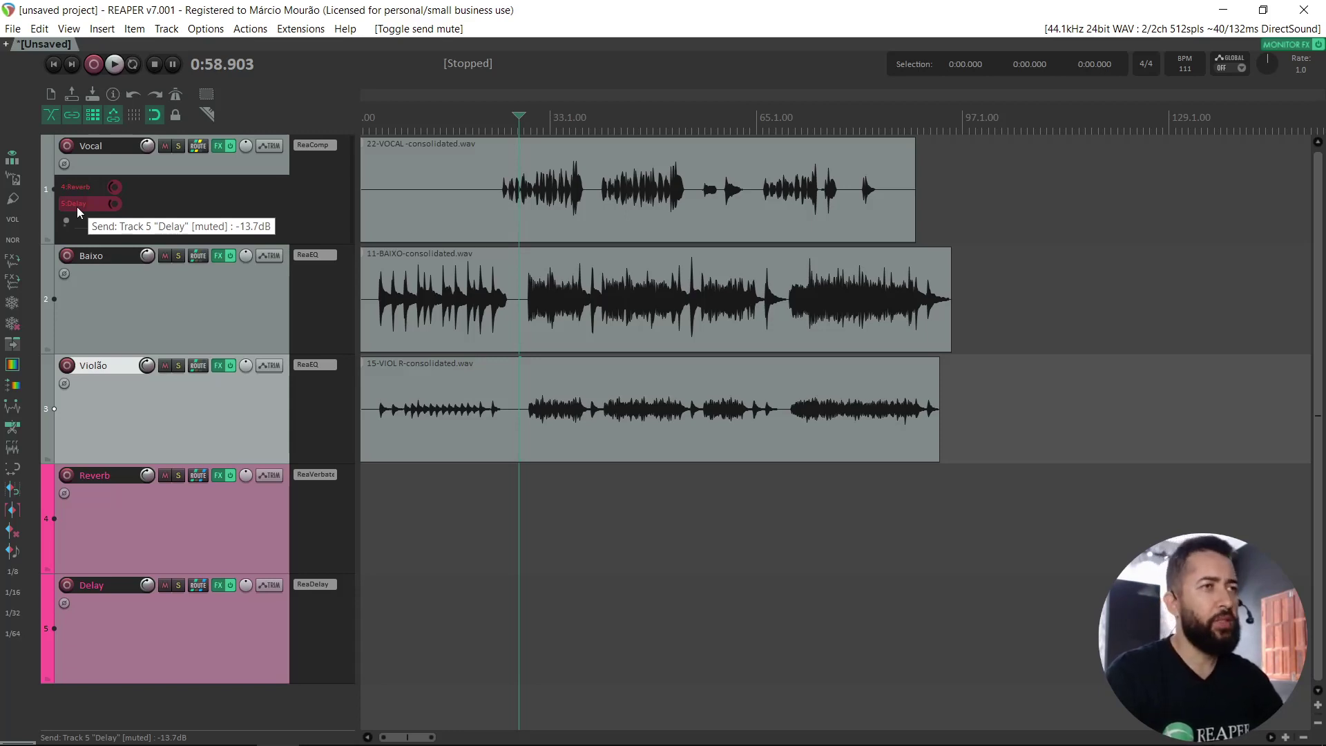
pyautogui.click(76, 187)
pyautogui.click(73, 205)
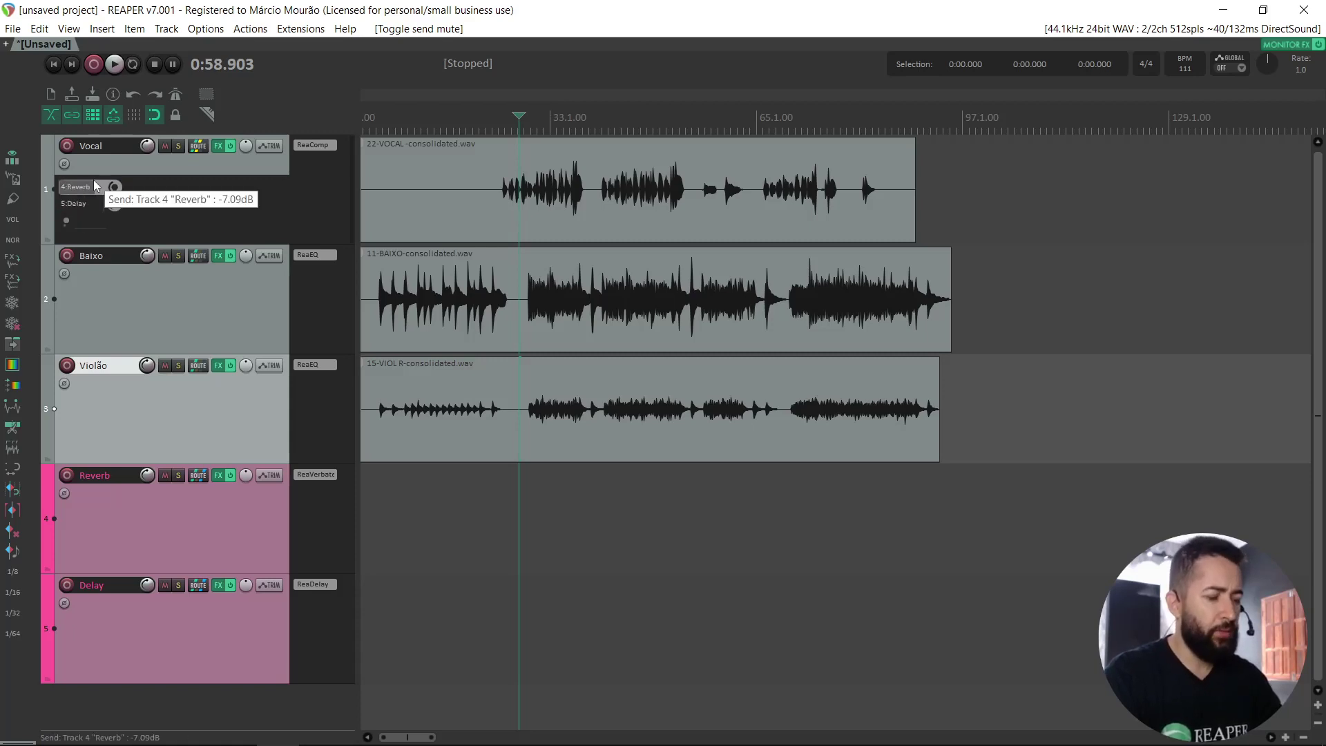
# Delete the Reverb send from the Vocal track and lower its Delay send volume to -29.18 dB.
pyautogui.keyDown('alt'); pyautogui.click(85, 189); pyautogui.keyUp('alt')
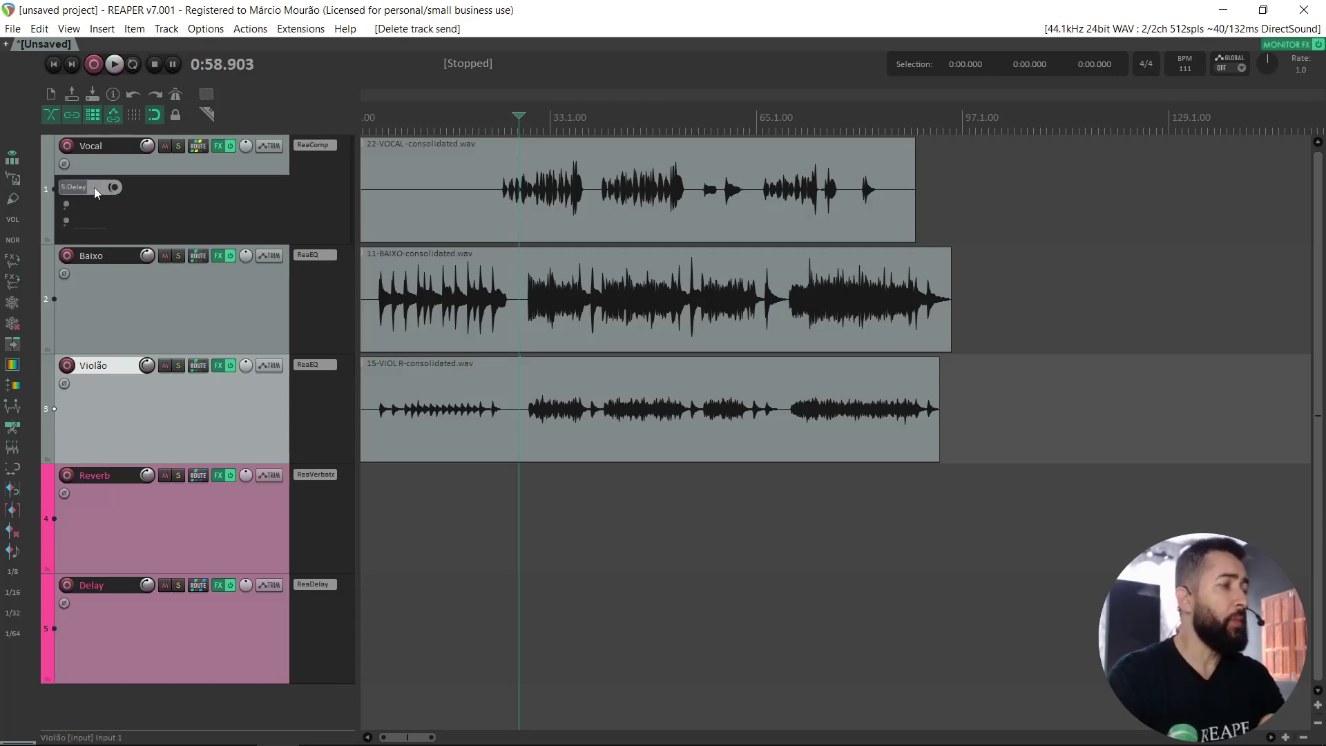
pyautogui.click(79, 188)
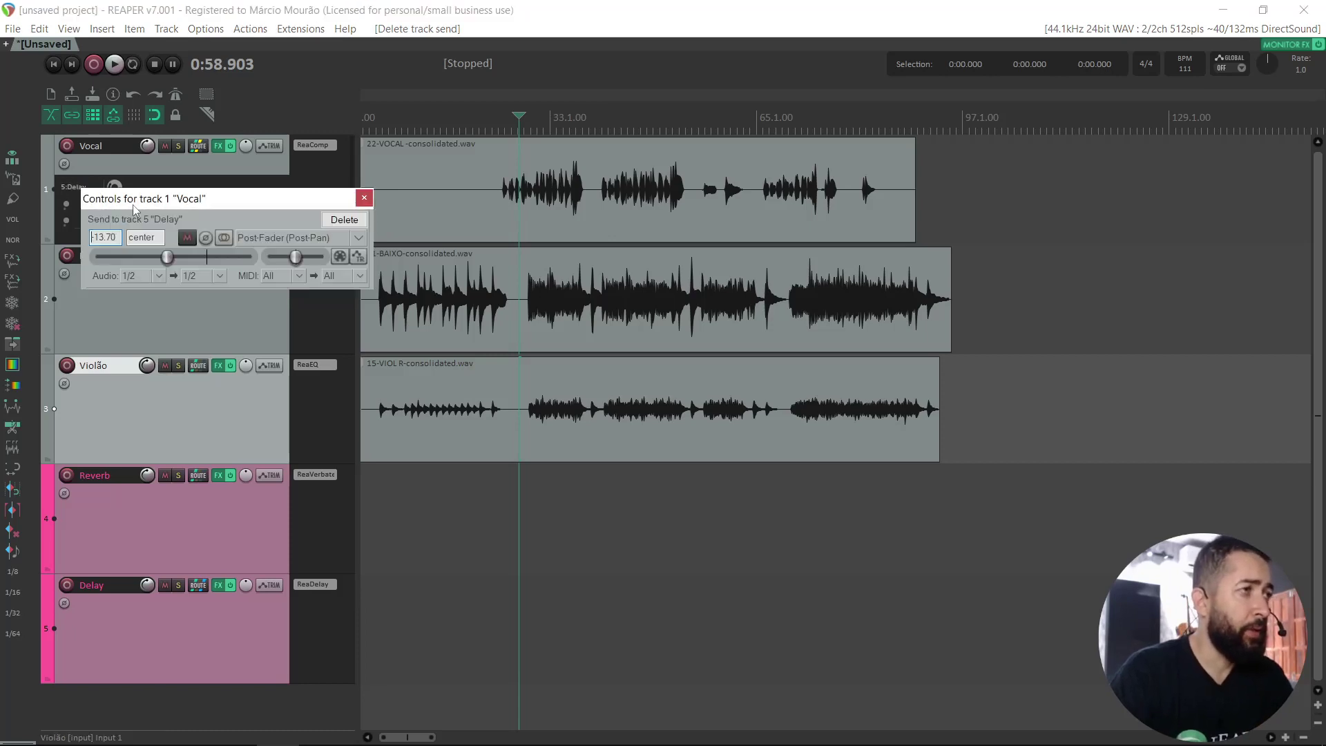
pyautogui.moveTo(168, 259); pyautogui.dragTo(119, 258)
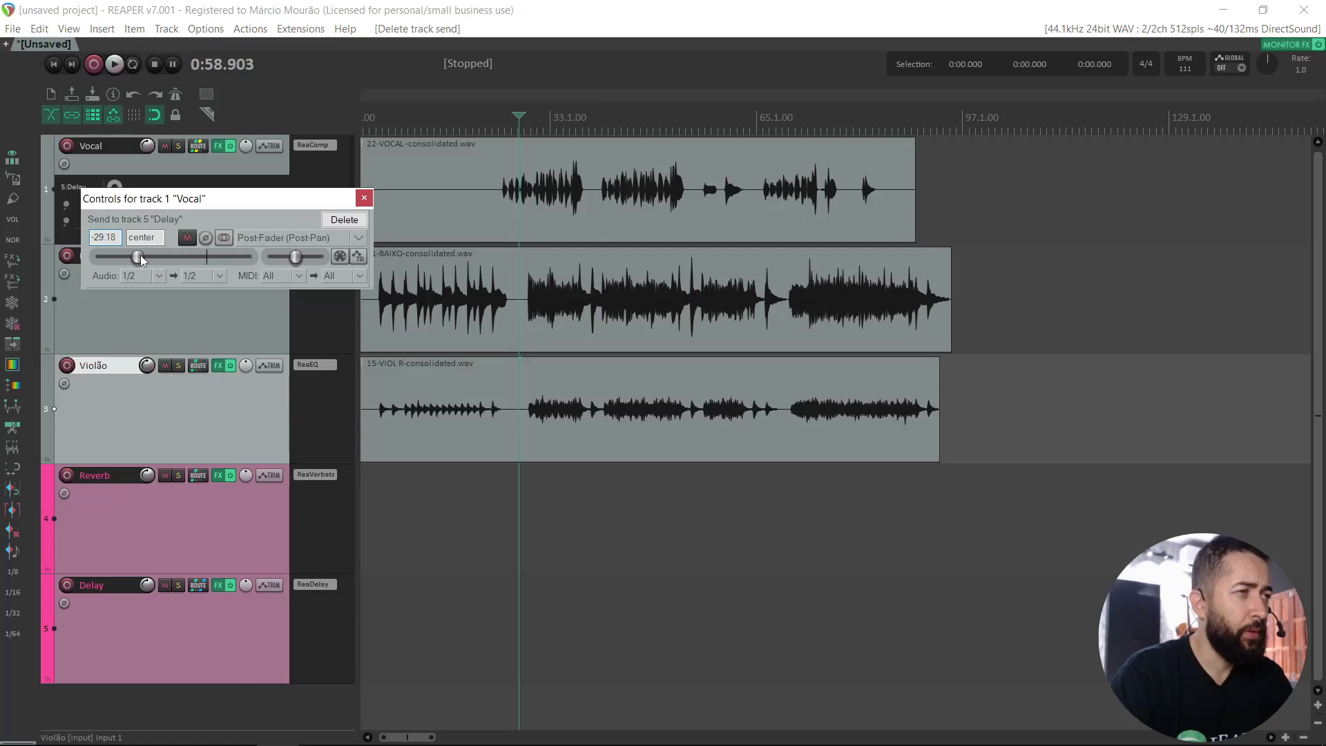
pyautogui.click(364, 198)
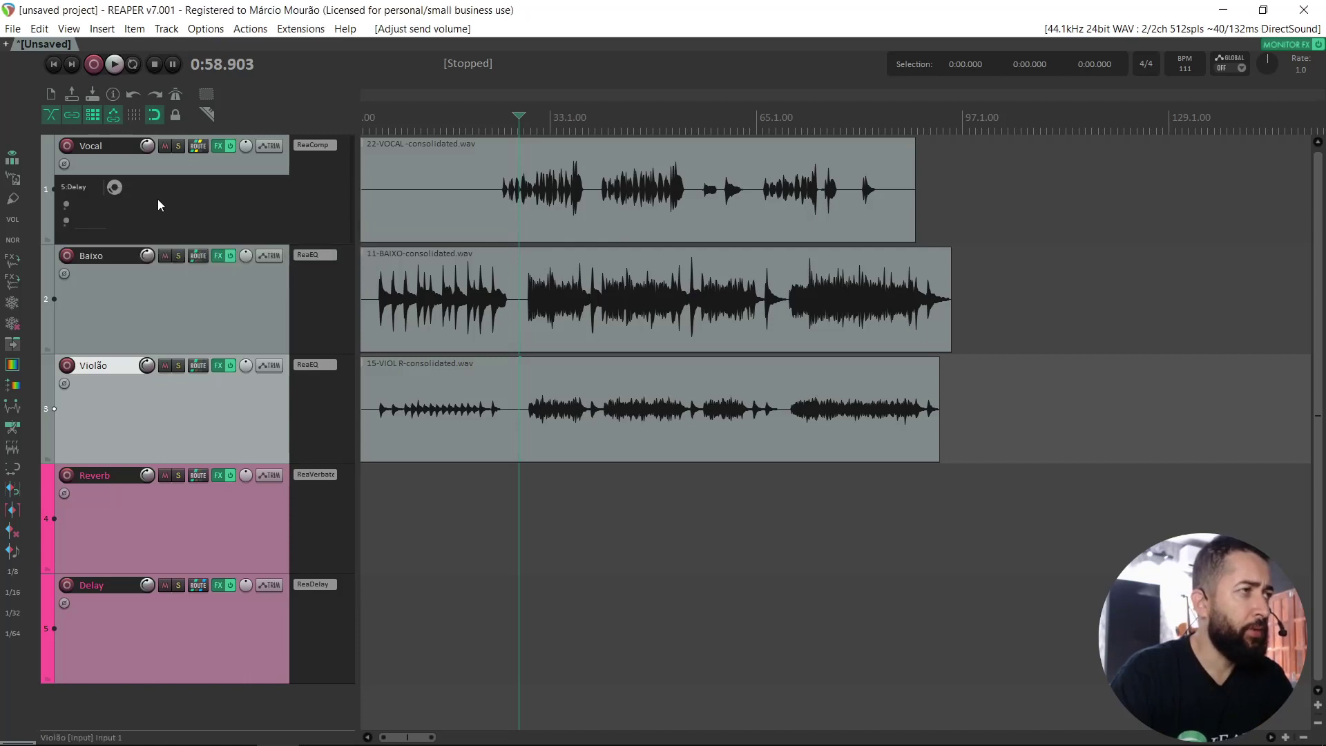
# View the full routing settings of the Vocal track and close them.
pyautogui.click(86, 189)
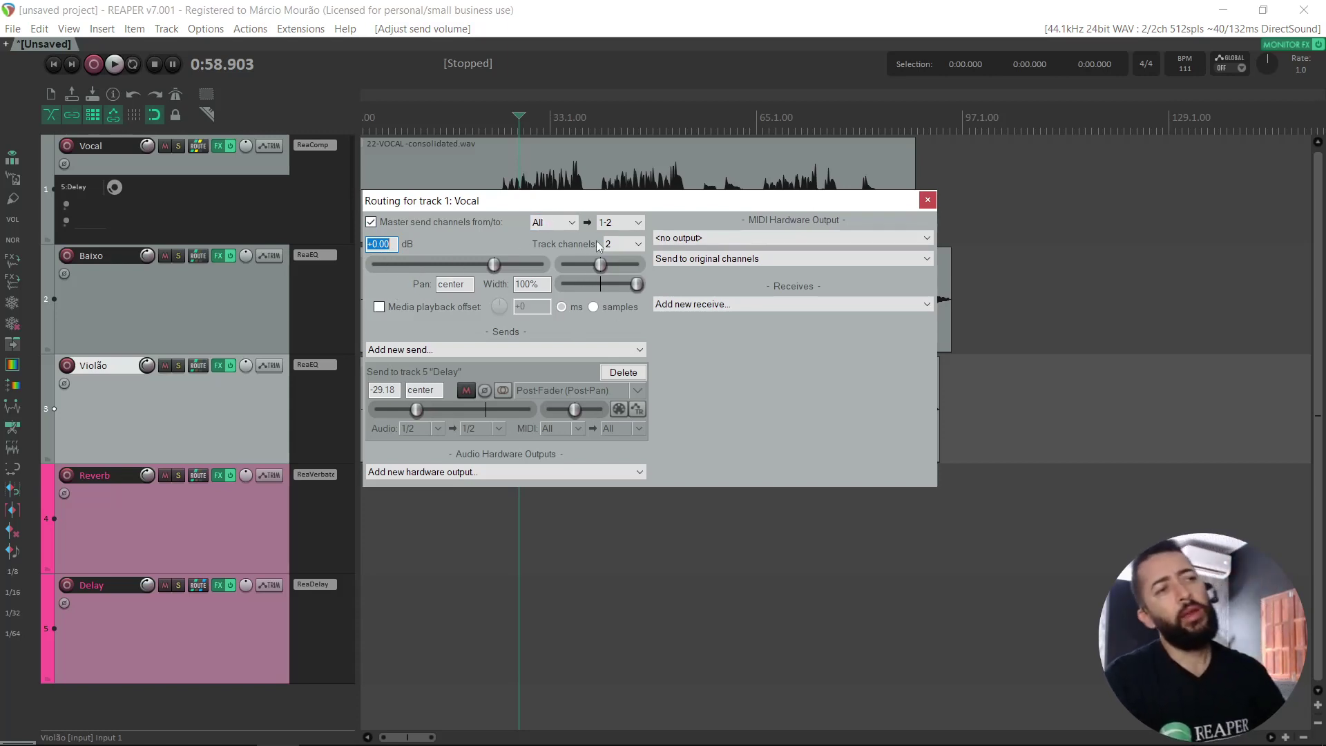
pyautogui.click(927, 201)
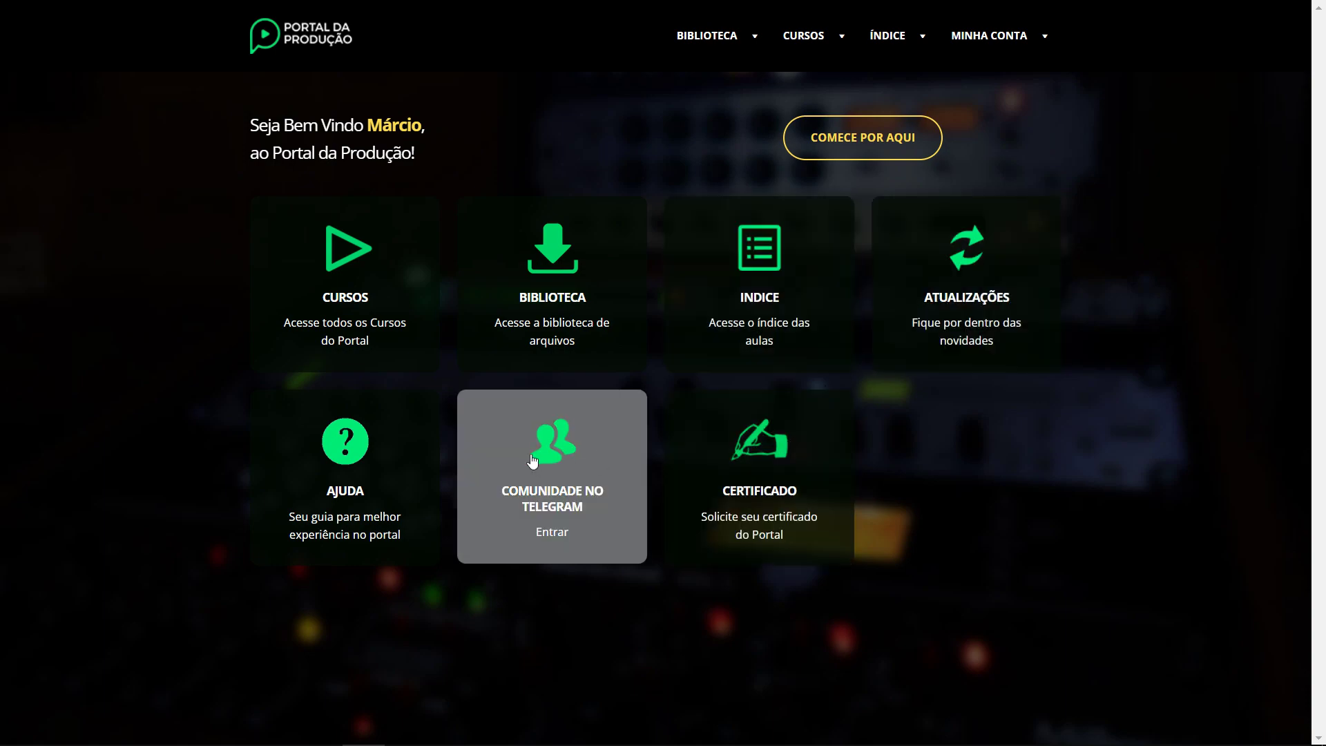
# Switch to the Portal da Produção website, browse its course catalogue and look over the school's home page.
pyautogui.click(391, 290)
pyautogui.scroll(-4, 392, 290)
pyautogui.scroll(-15, 394, 294)
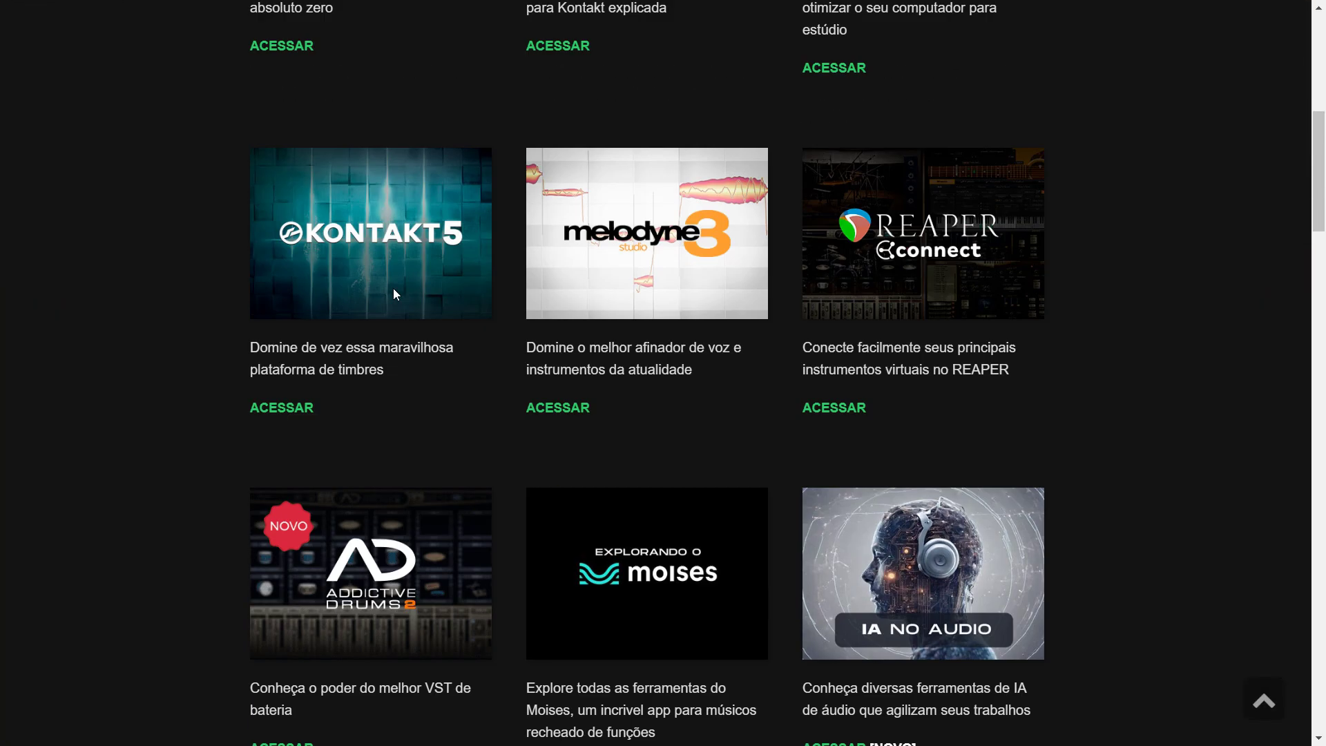
pyautogui.scroll(-18, 395, 295)
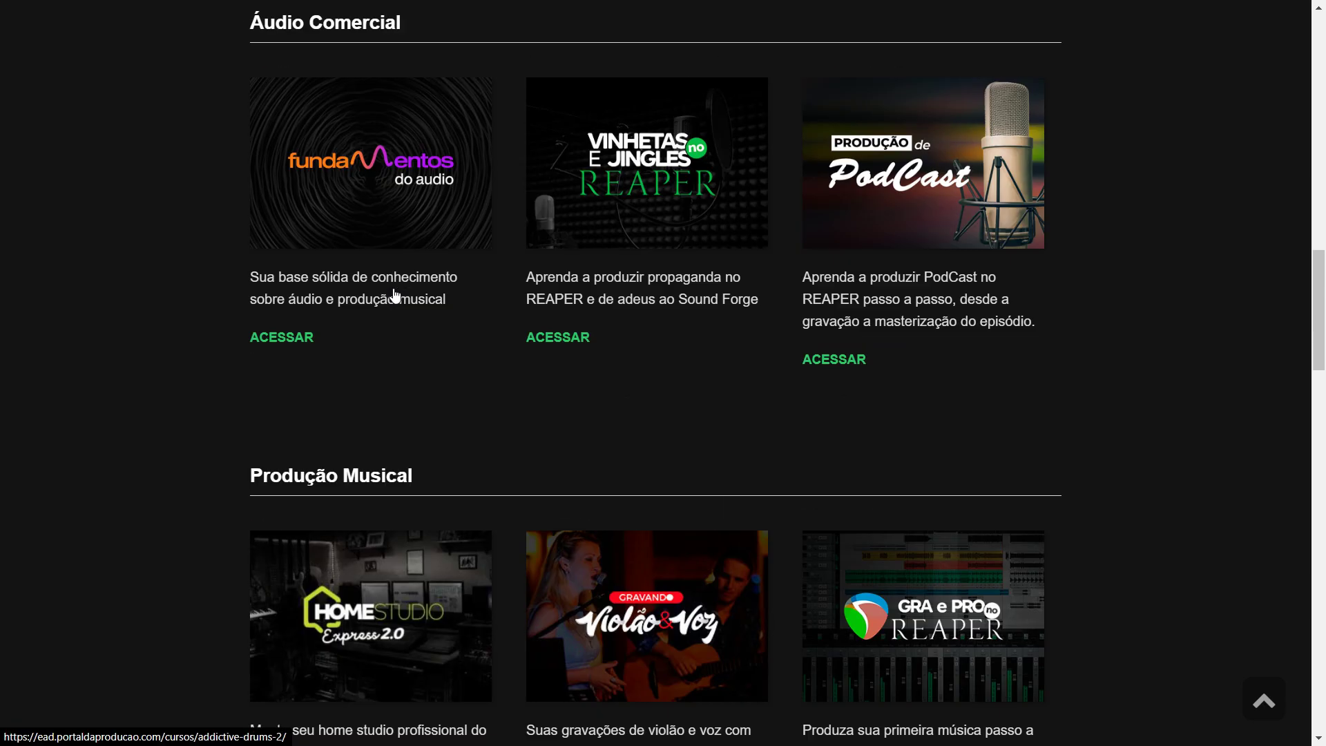
pyautogui.scroll(-16, 394, 294)
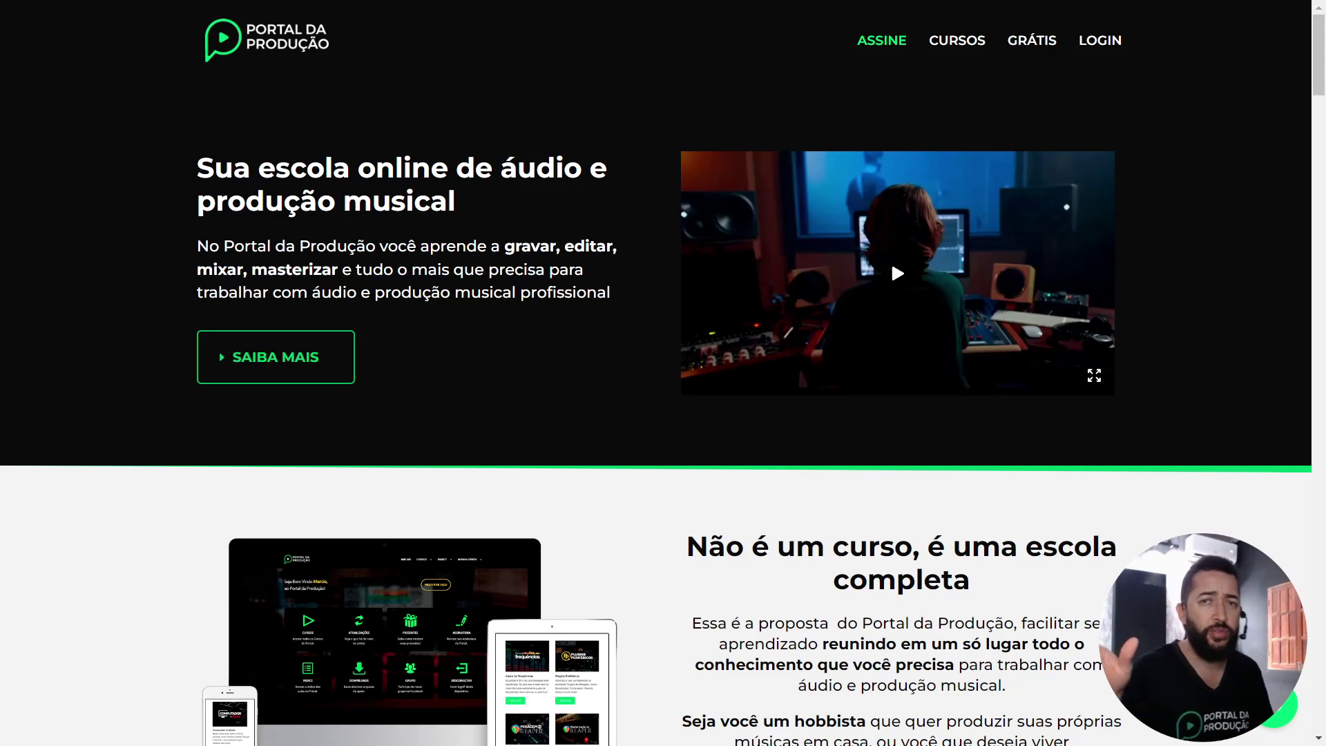
pyautogui.scroll(-2, 891, 261)
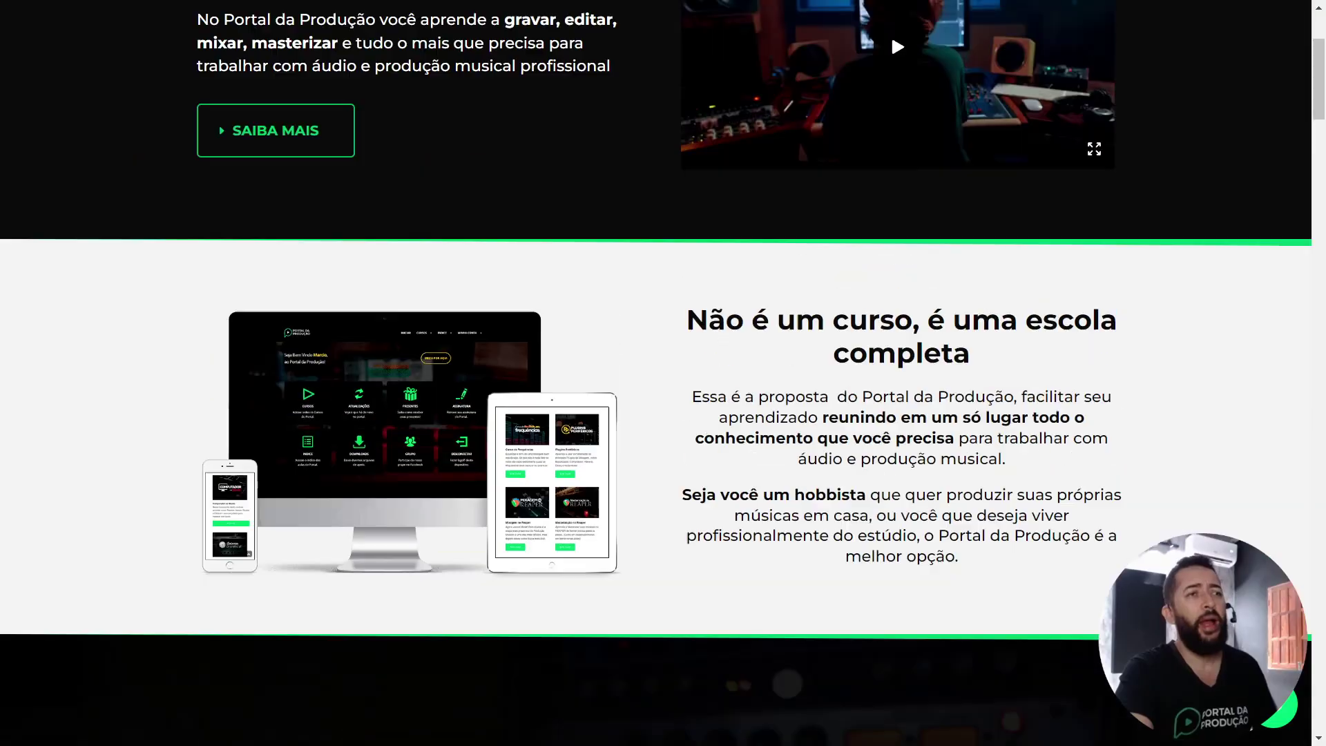